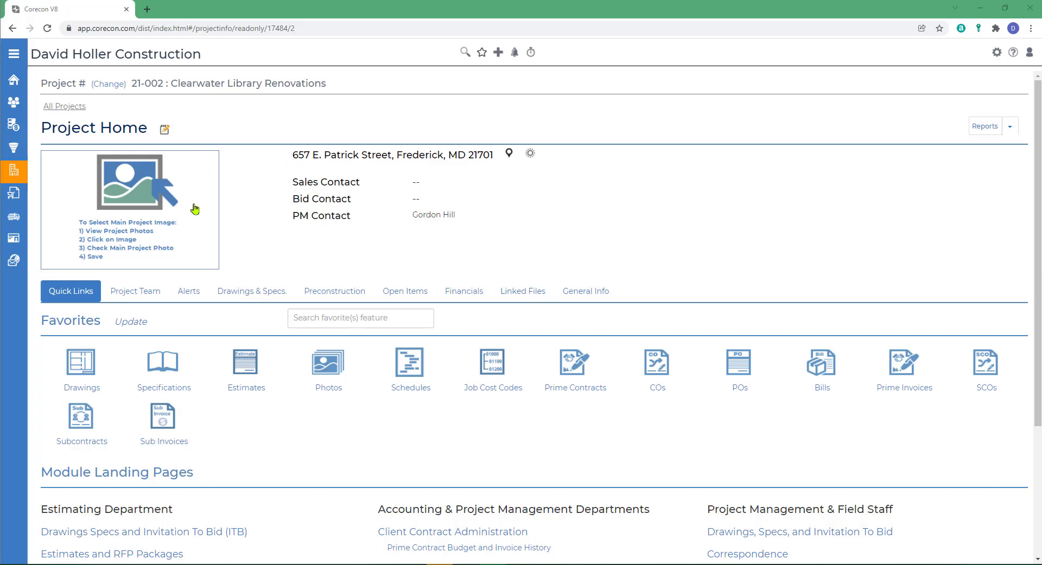
- Assign the Owner TeamLink role to X-cel Corporation CR in the project team directory
click(136, 296)
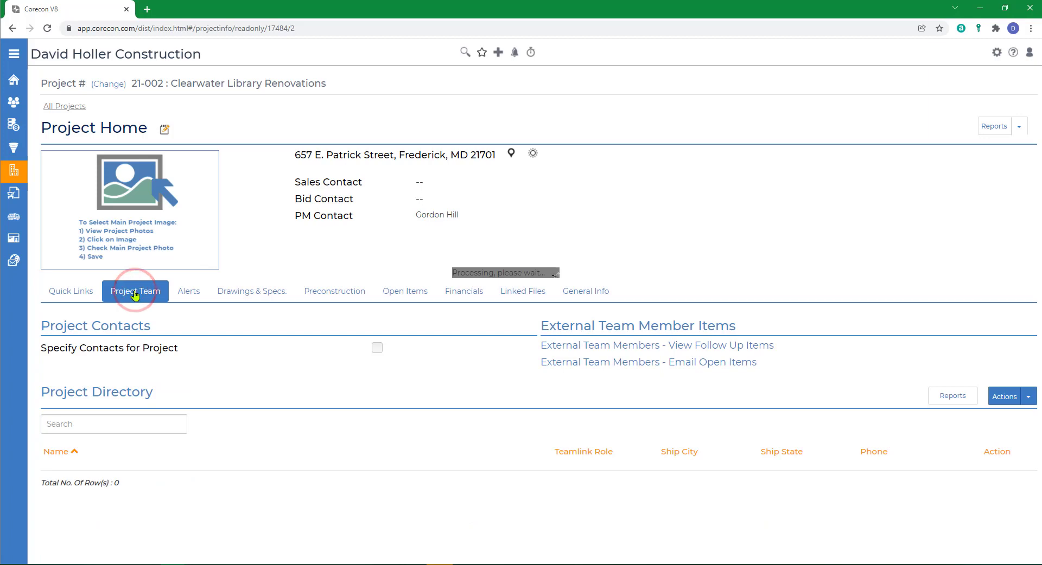
scroll(543, 380, down, 2)
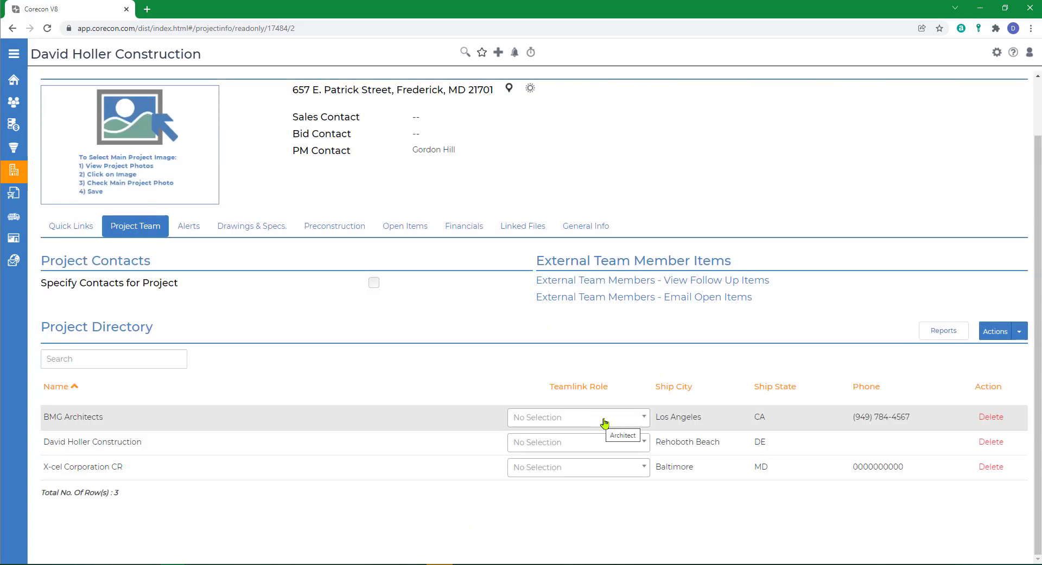
click(565, 472)
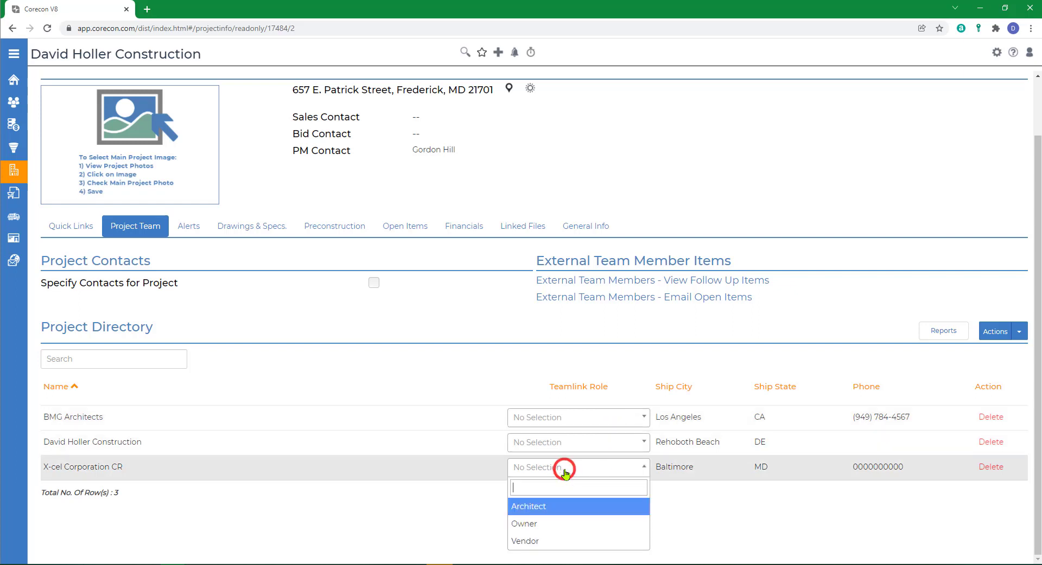
click(529, 525)
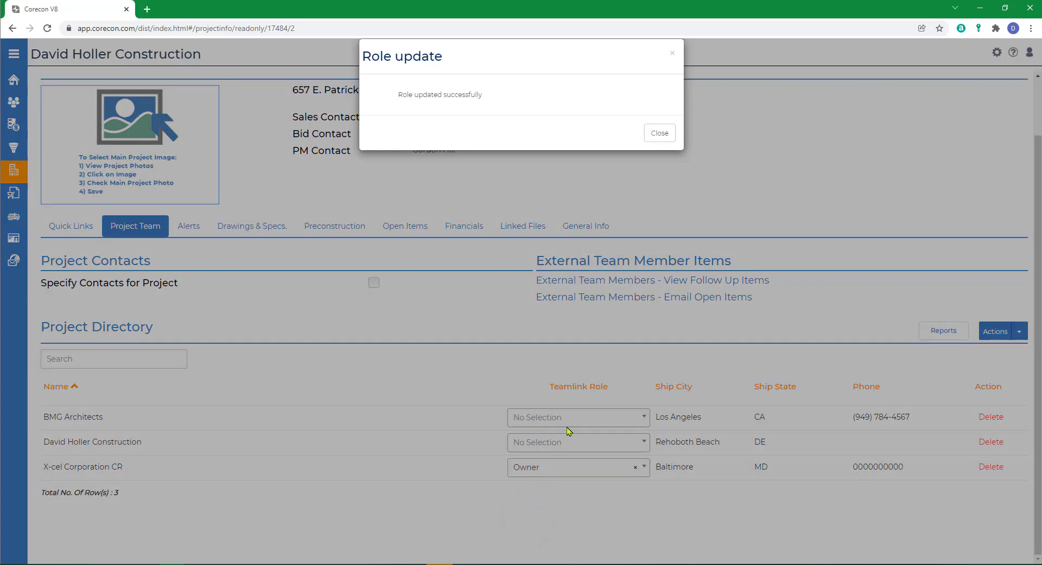
click(659, 134)
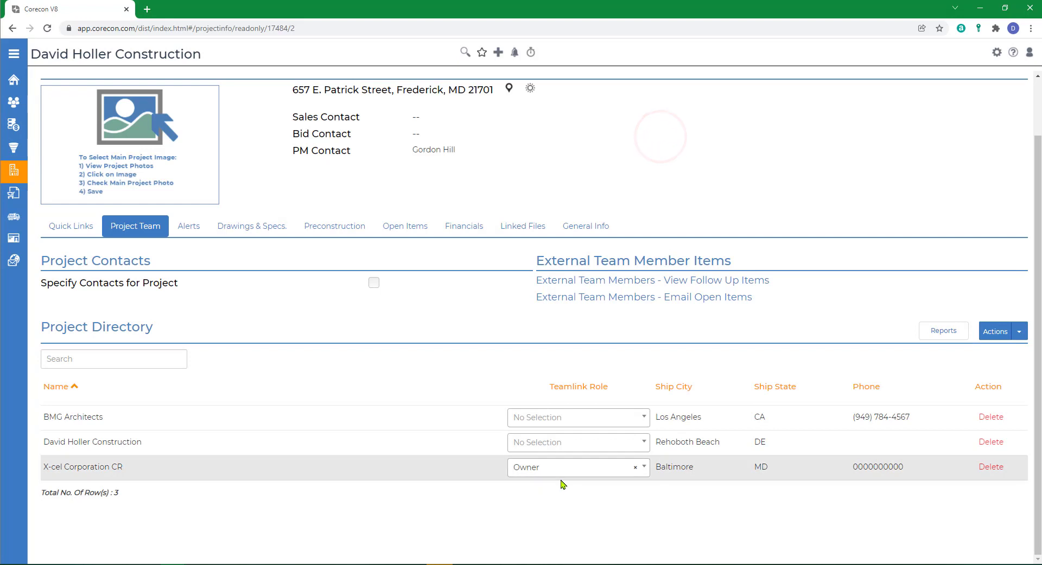
- Enable specifying contacts for the project and showing only specified contacts on add/edit forms
click(374, 282)
click(574, 107)
click(374, 300)
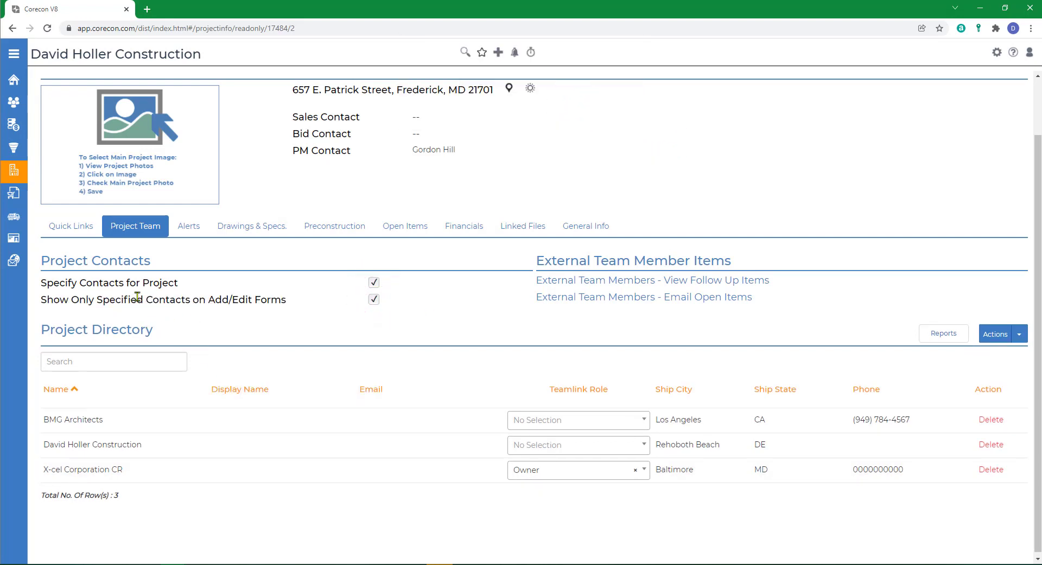
- Assign the Architect TeamLink role to BMG Architects in the project directory
click(523, 428)
click(535, 459)
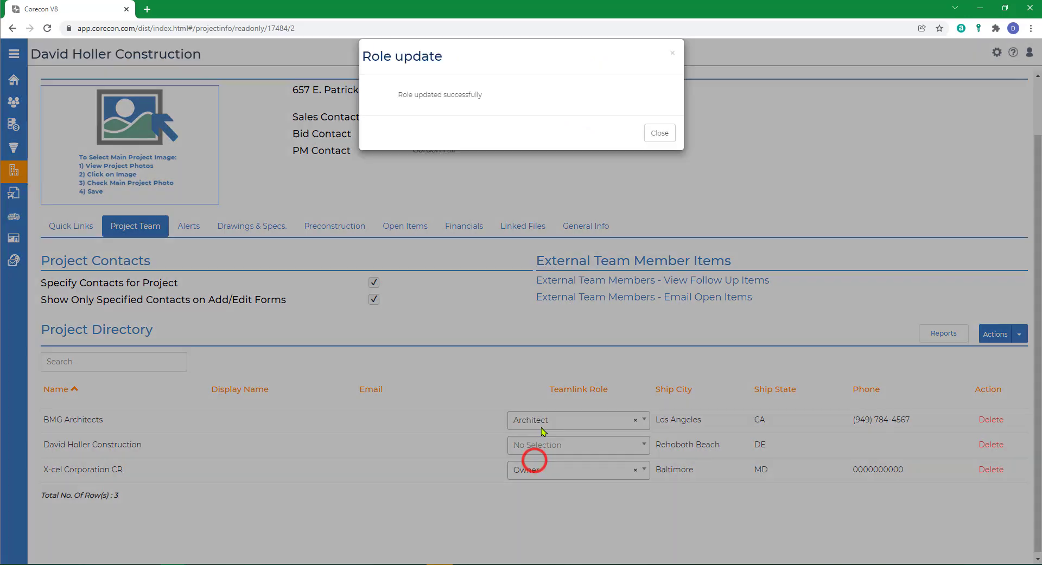
click(659, 133)
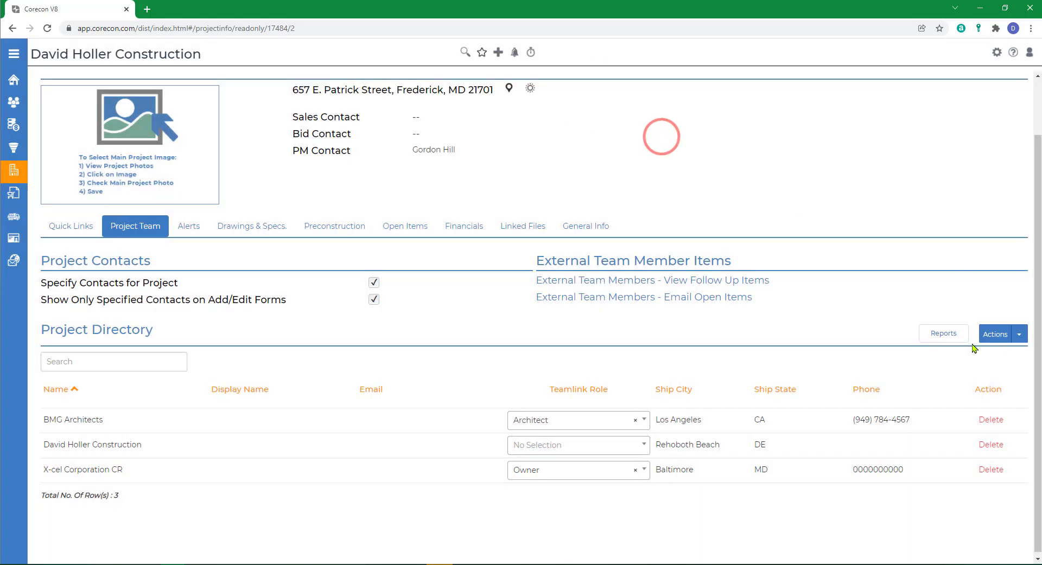
- Start a TeamLink invitation for all roles, excluding the first listed contact of X-cel Corporation CR and of BMG Architects
click(1021, 335)
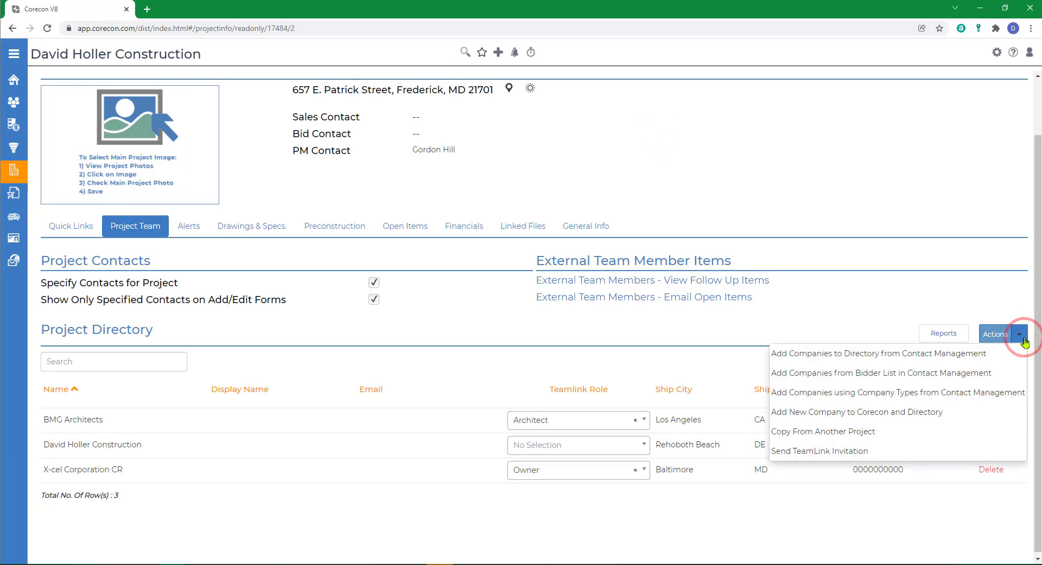
click(810, 452)
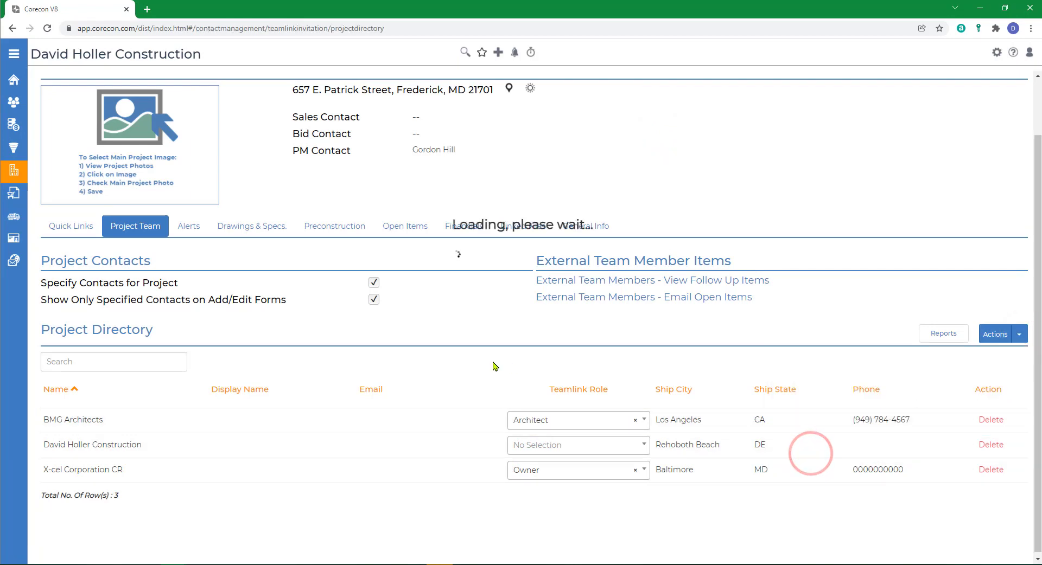
click(332, 266)
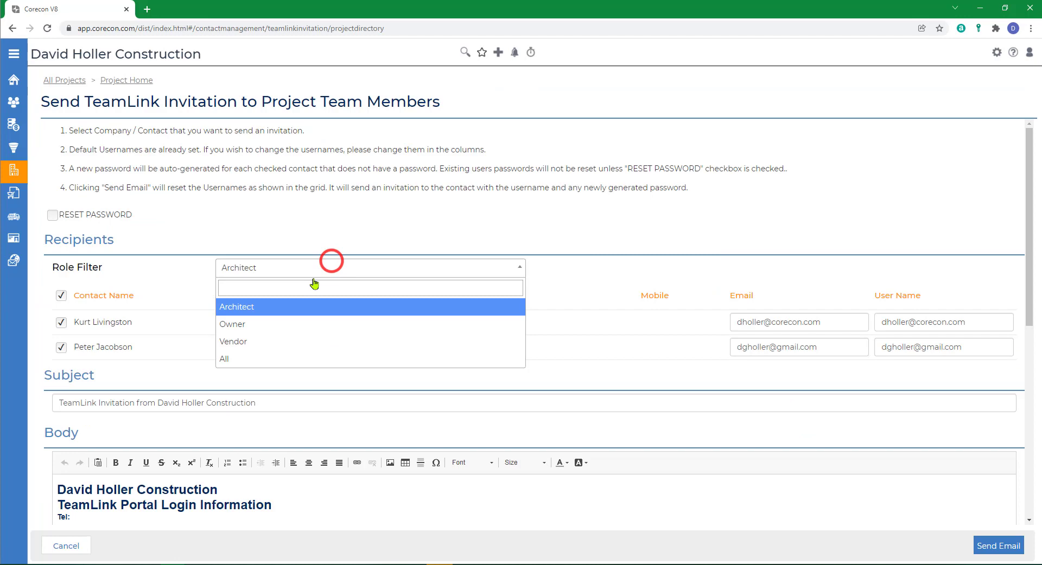
click(233, 359)
click(62, 323)
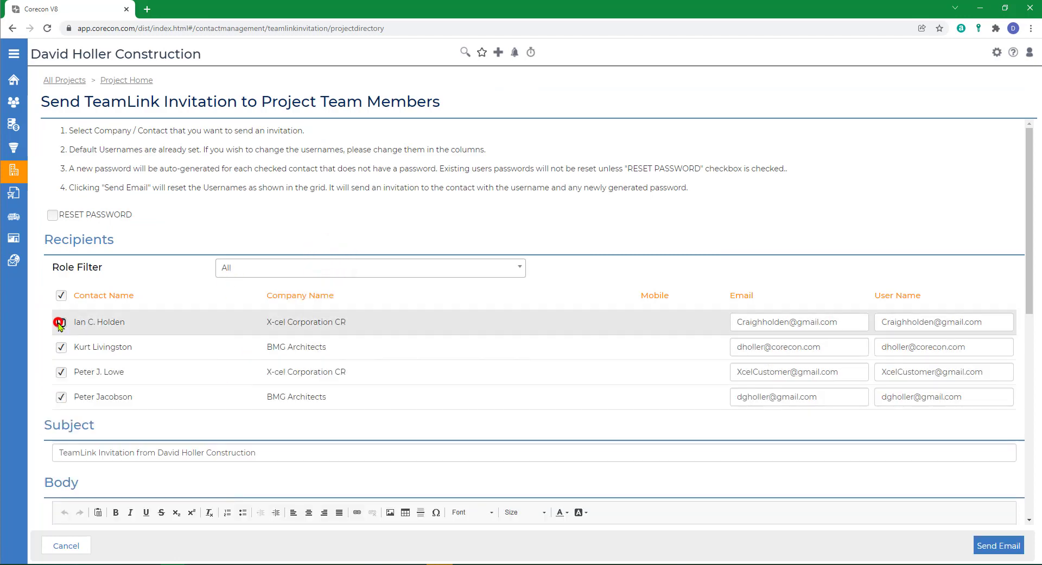
click(63, 348)
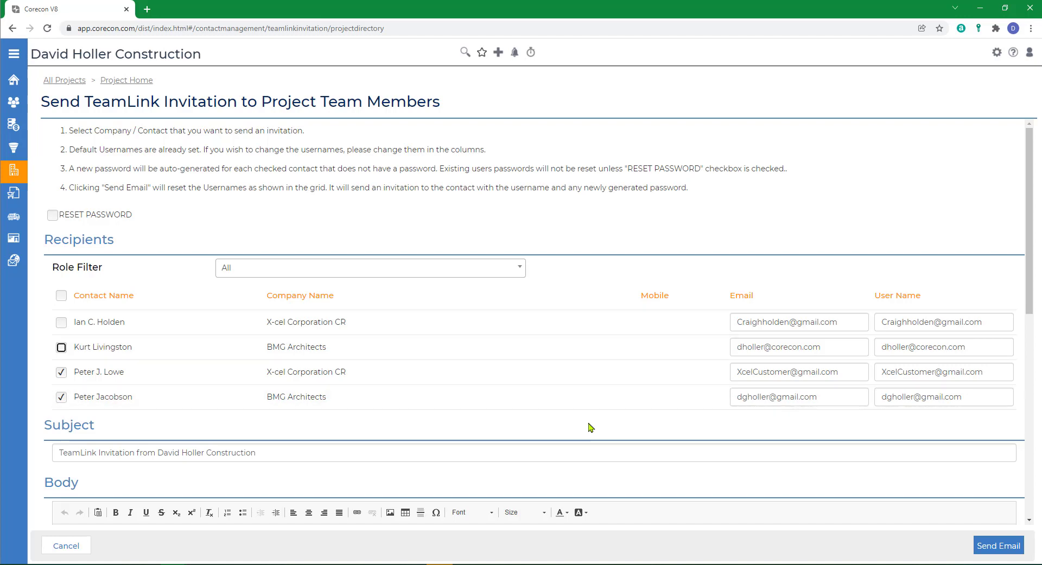
- Review the TeamLink invitation's email body and send it to the selected recipients
scroll(589, 428, down, 2)
scroll(547, 384, down, 4)
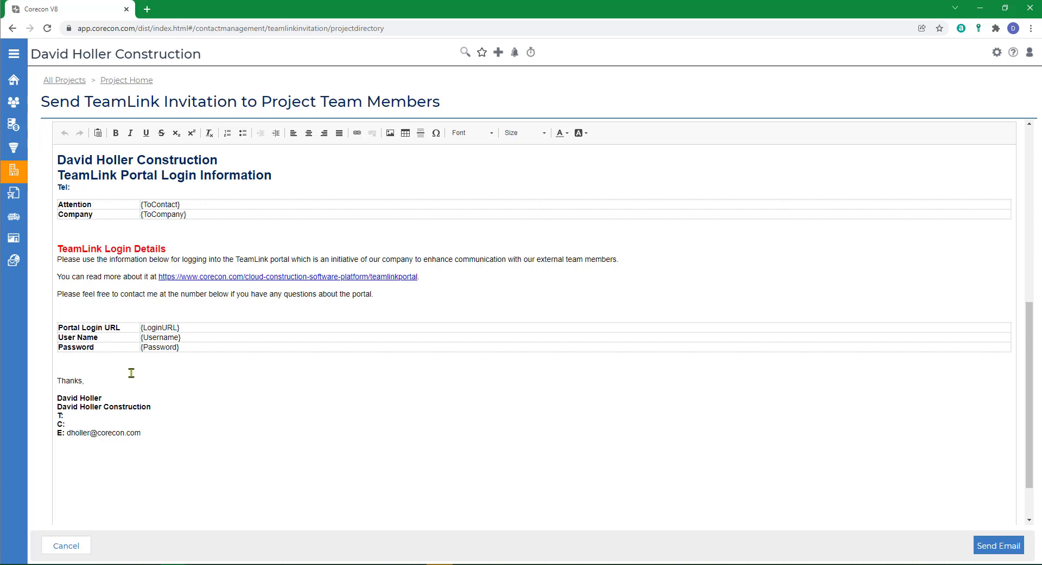
click(992, 547)
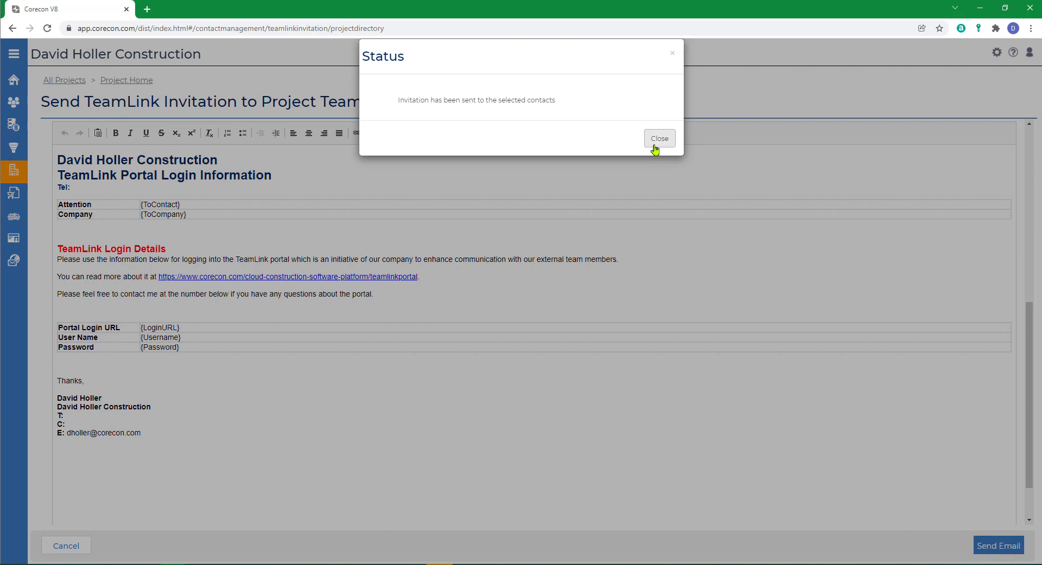
click(654, 141)
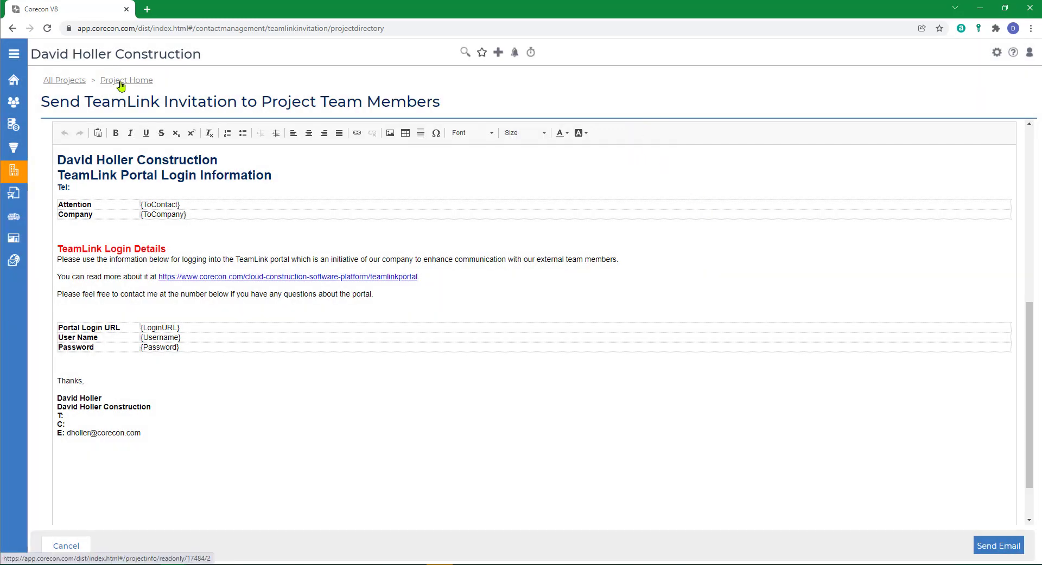
- Return to the project home and examine the project's attached drawings and specifications
click(120, 82)
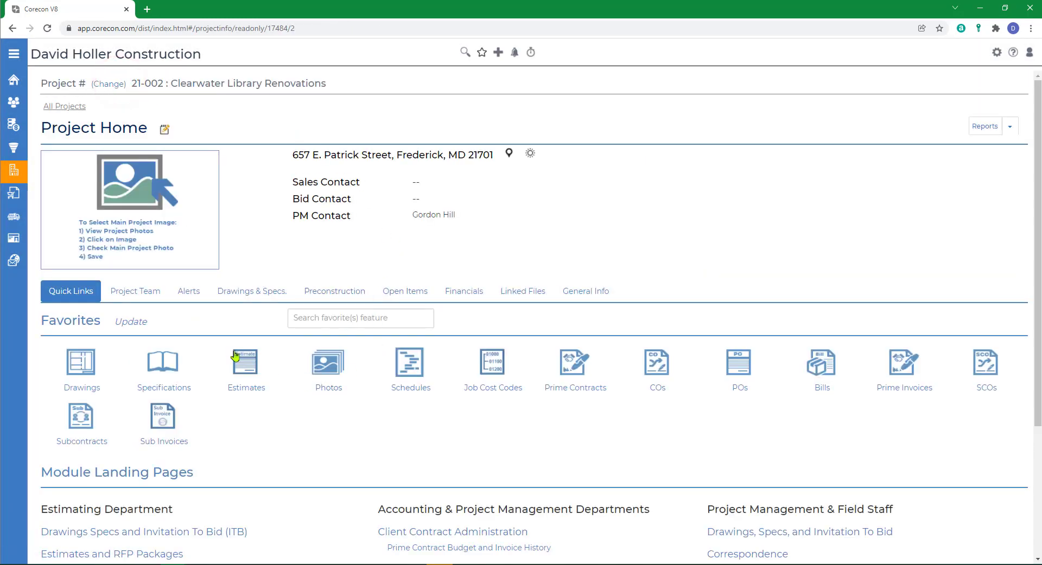
click(259, 294)
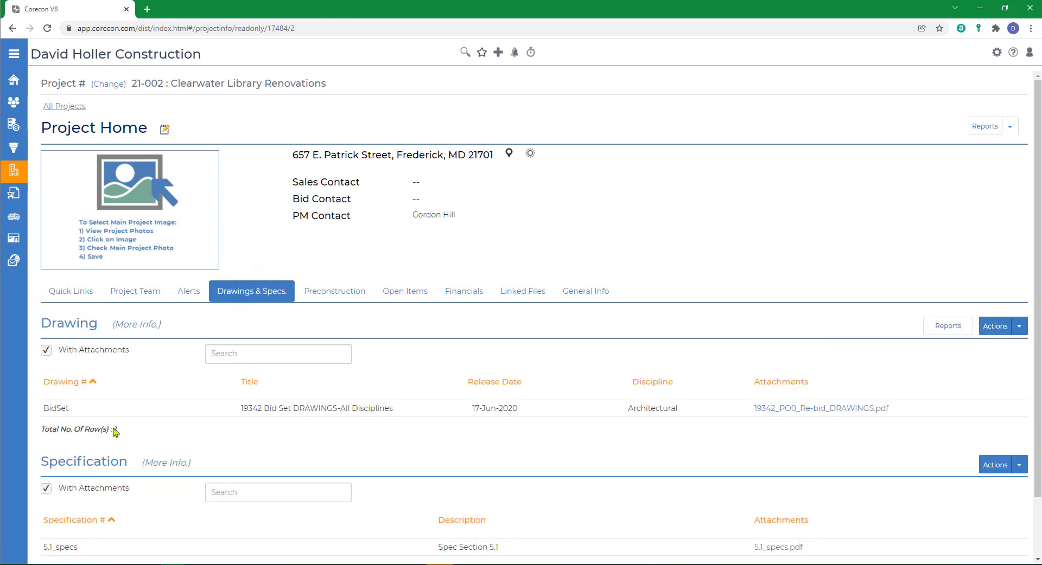
scroll(115, 431, down, 2)
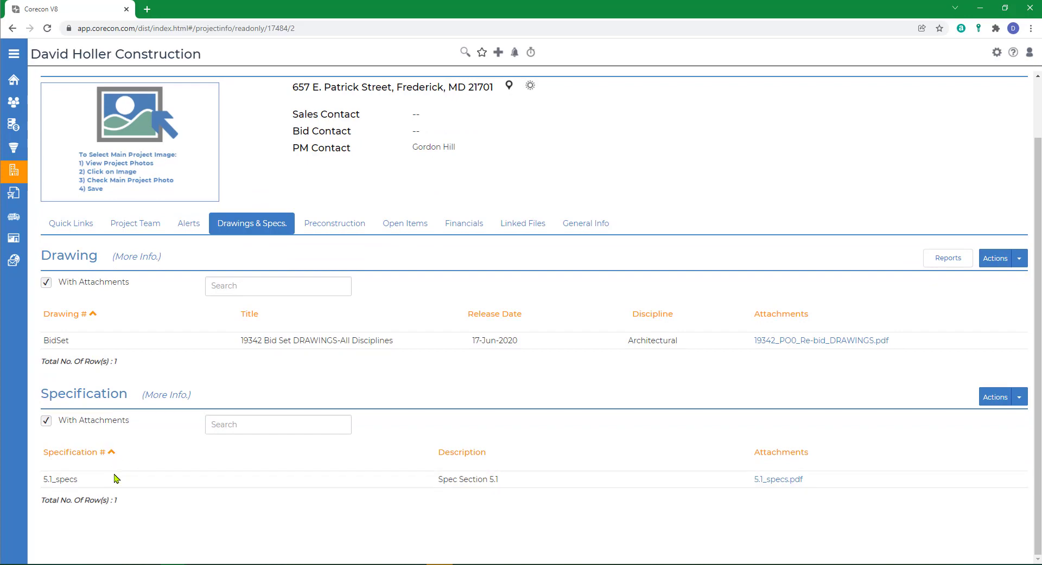
- Examine the Client Contract Administration overview and its statistics, and return to the project home
click(73, 230)
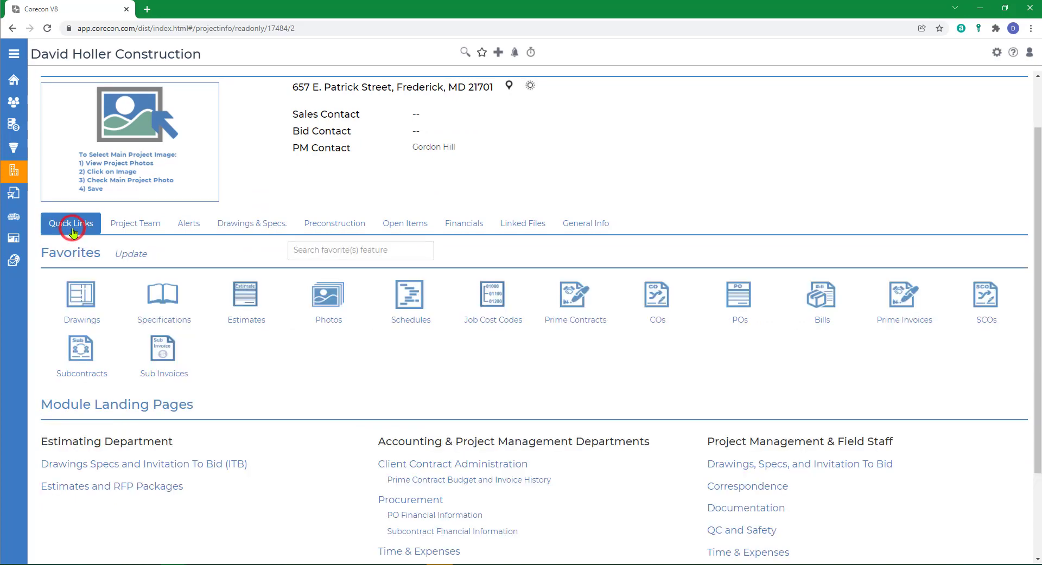
click(434, 467)
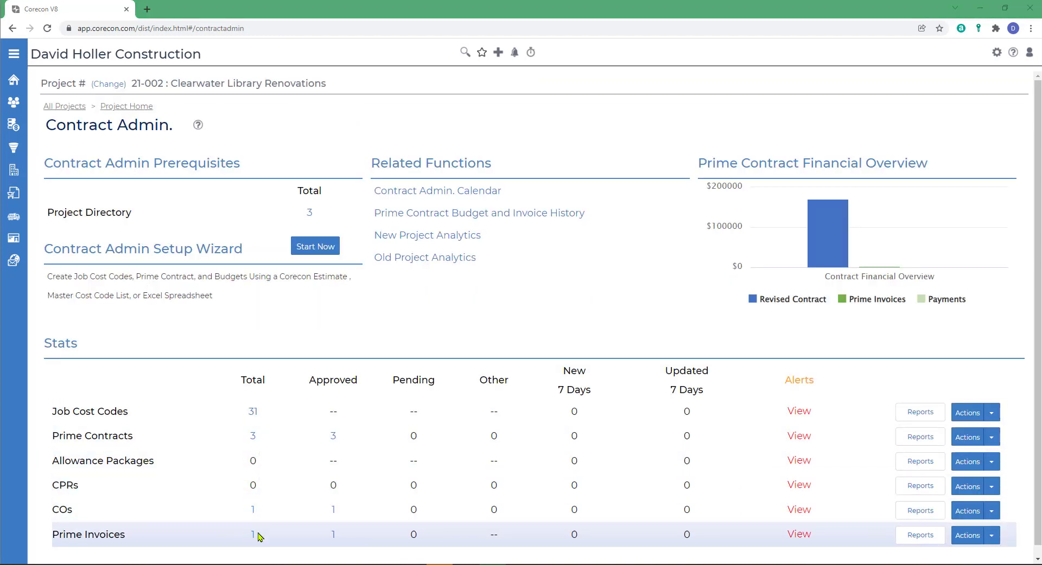
click(124, 107)
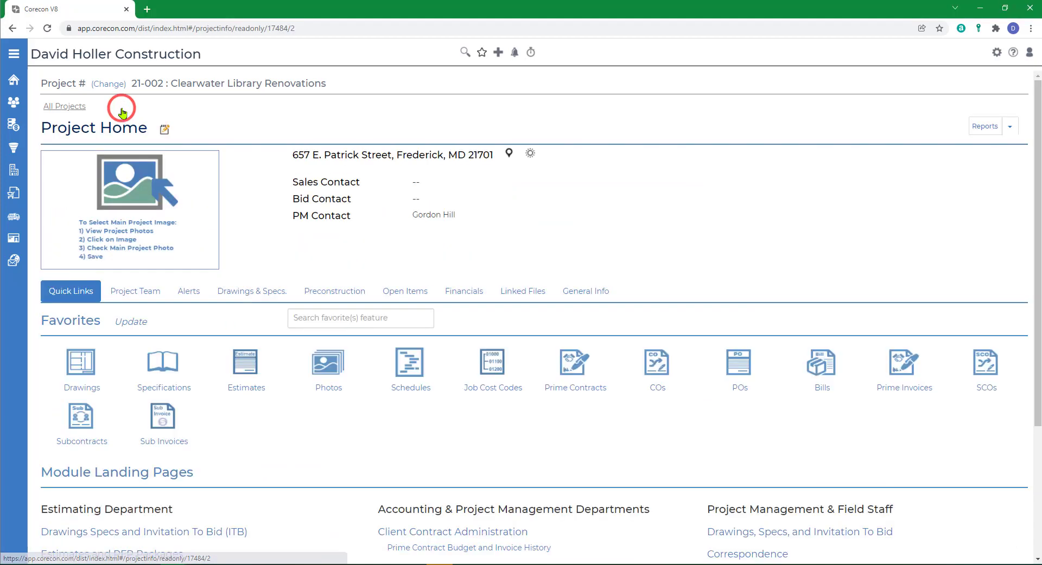
- Open RFI 001 from the project's correspondence and review its response workflow and respondents
scroll(516, 458, down, 3)
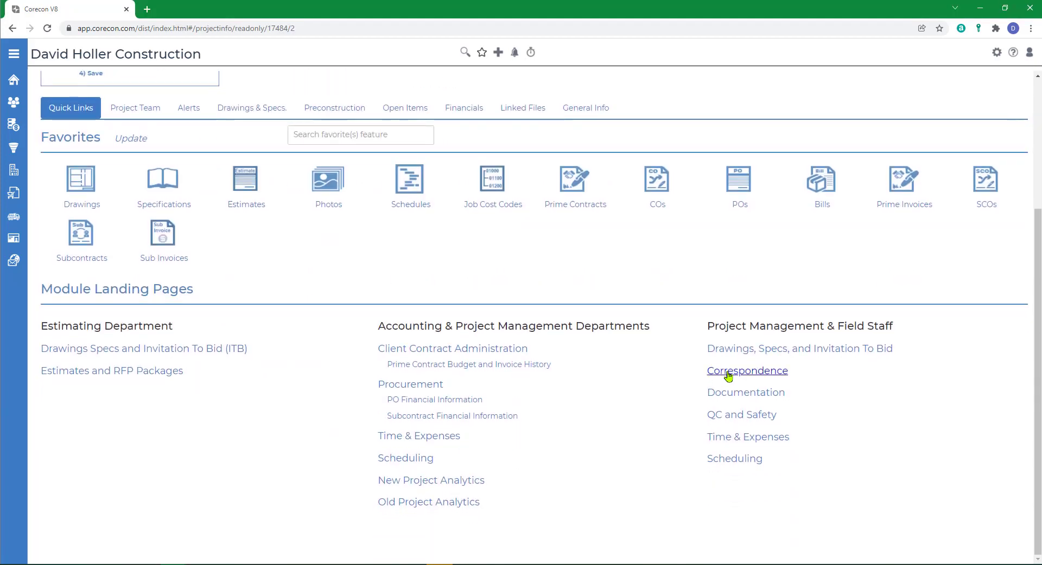
click(729, 372)
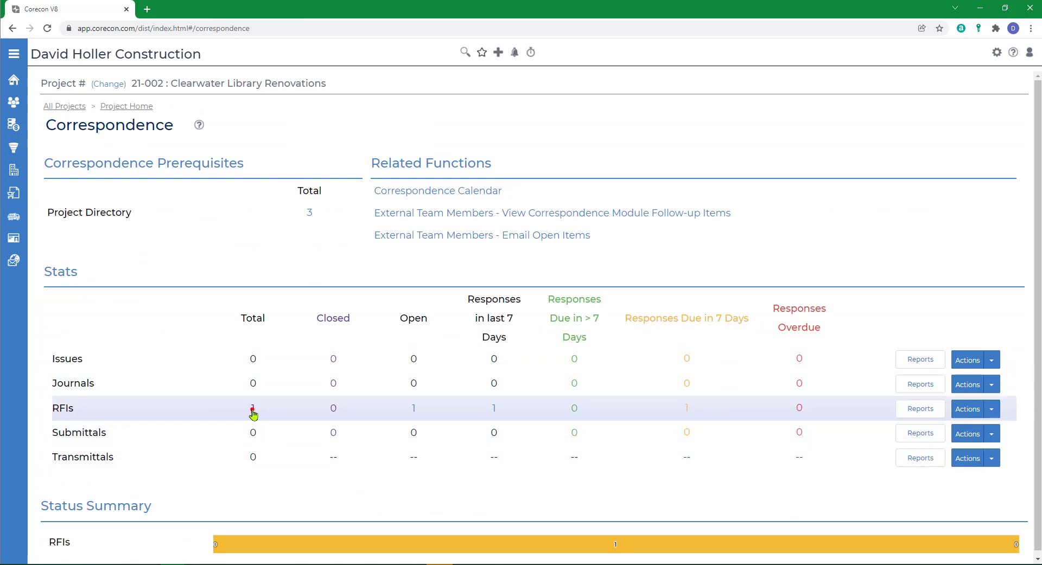
click(253, 409)
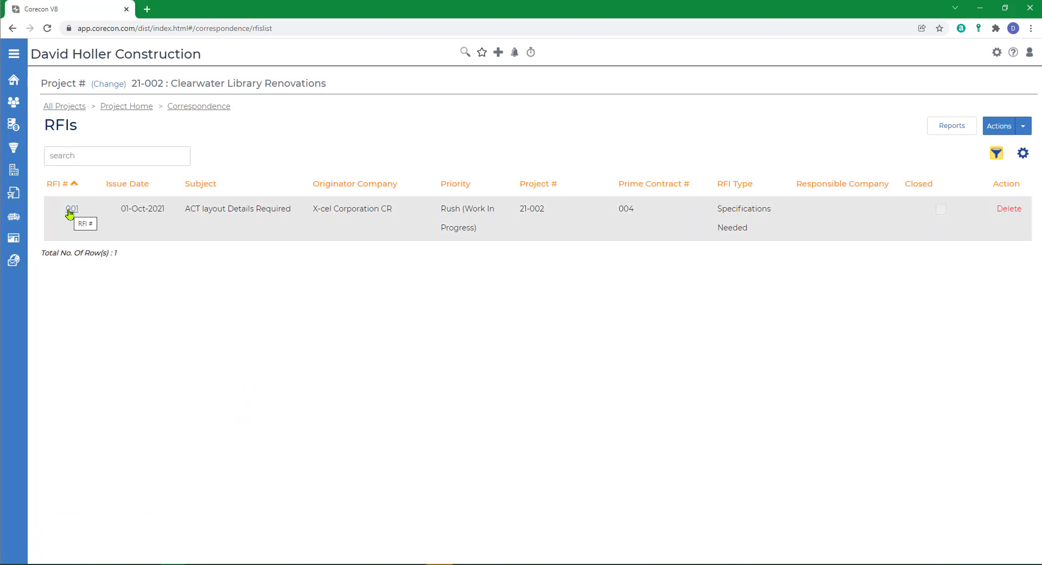
click(71, 211)
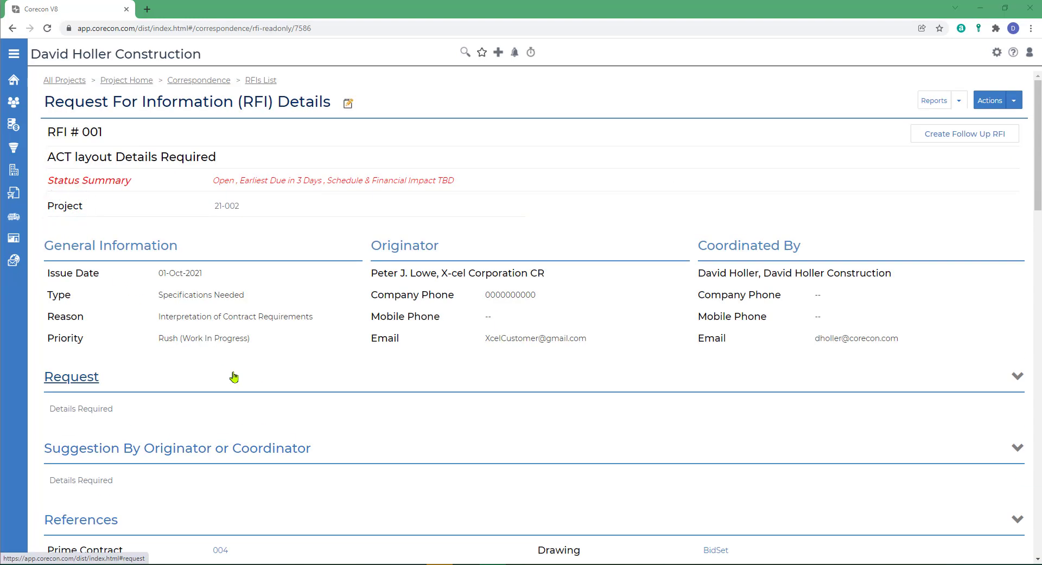
scroll(308, 383, down, 7)
scroll(310, 382, down, 5)
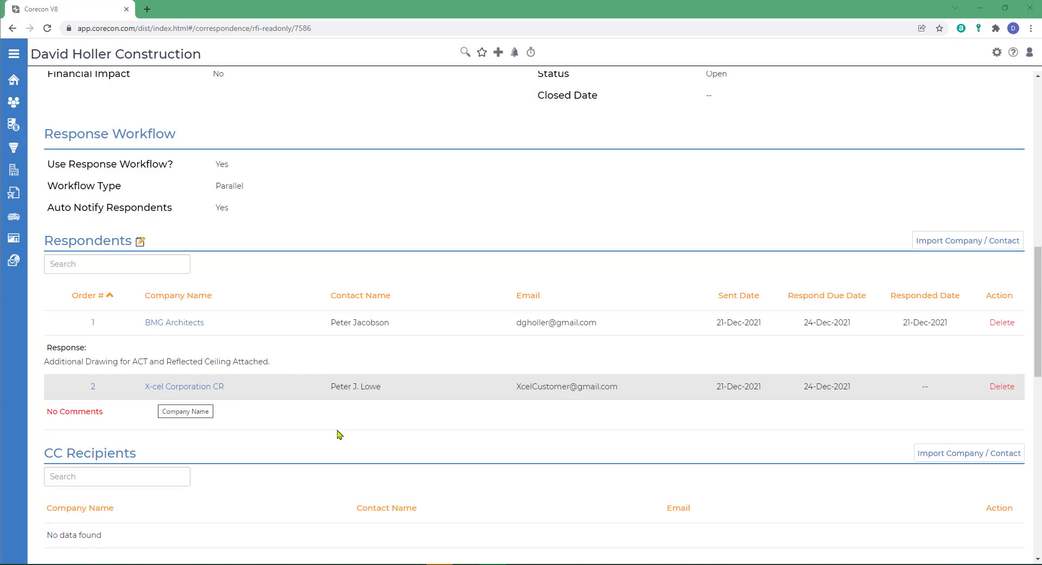
scroll(814, 449, up, 10)
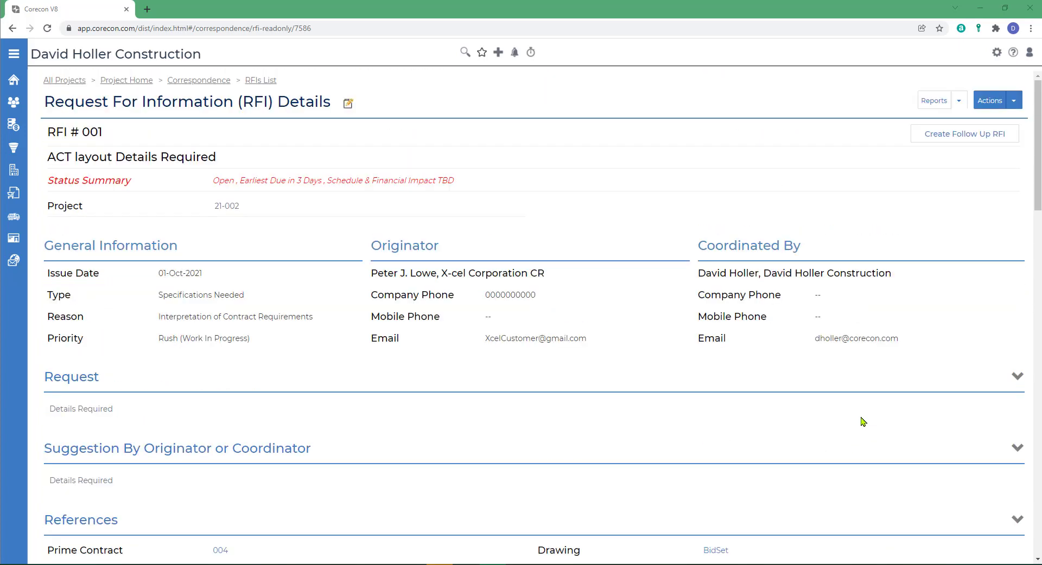
- Email RFI 001 to its respondents at BMG Architects and X-cel Corporation CR after reviewing the message
click(1015, 101)
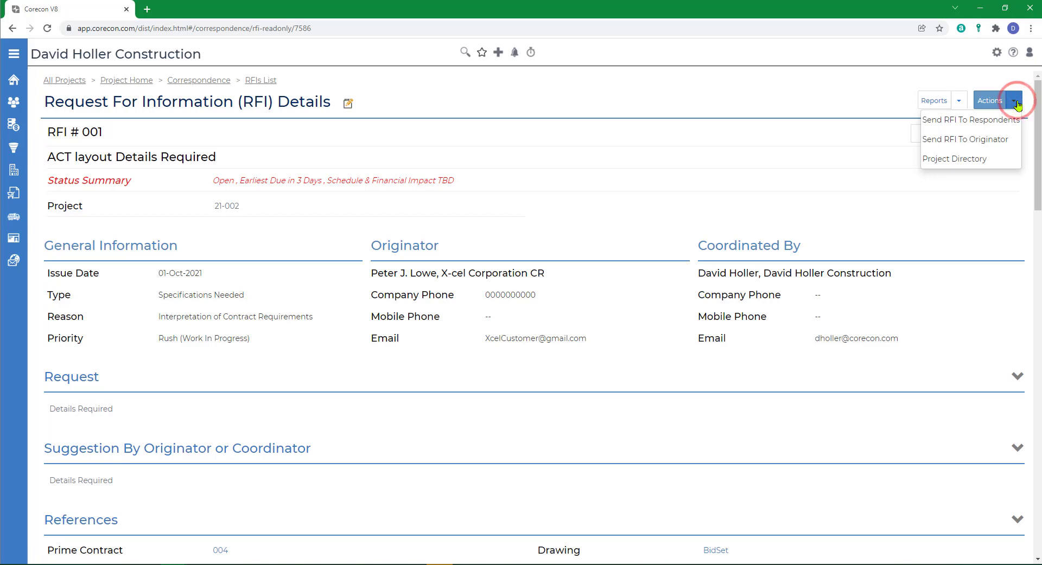
click(940, 121)
click(512, 208)
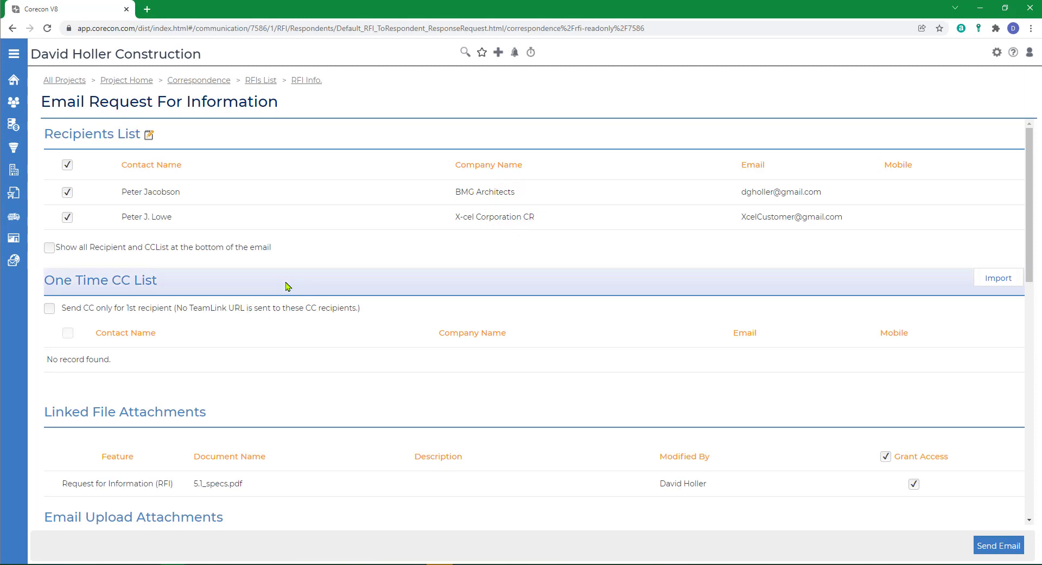
scroll(288, 286, down, 15)
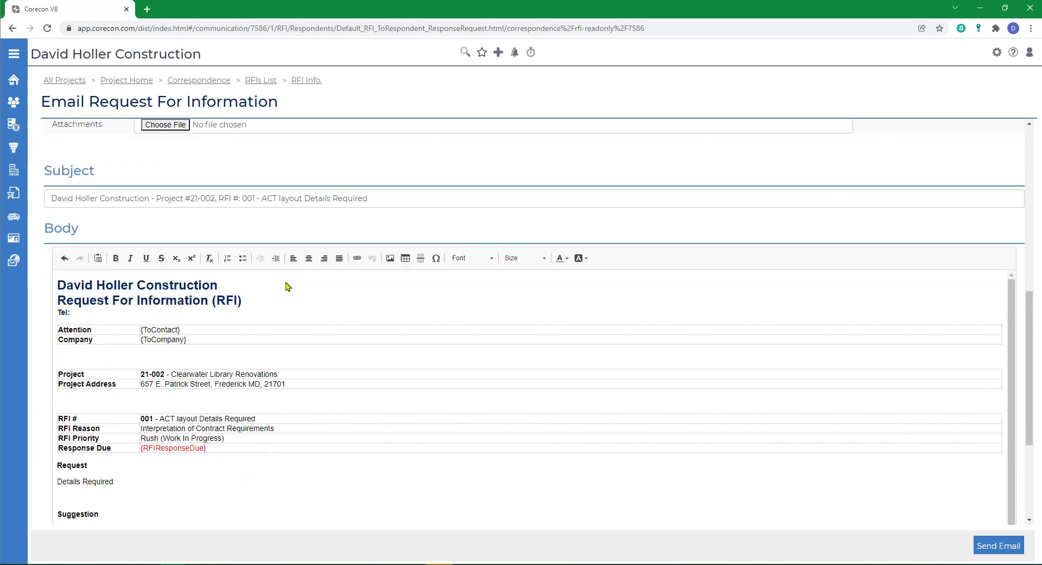
scroll(292, 325, up, 10)
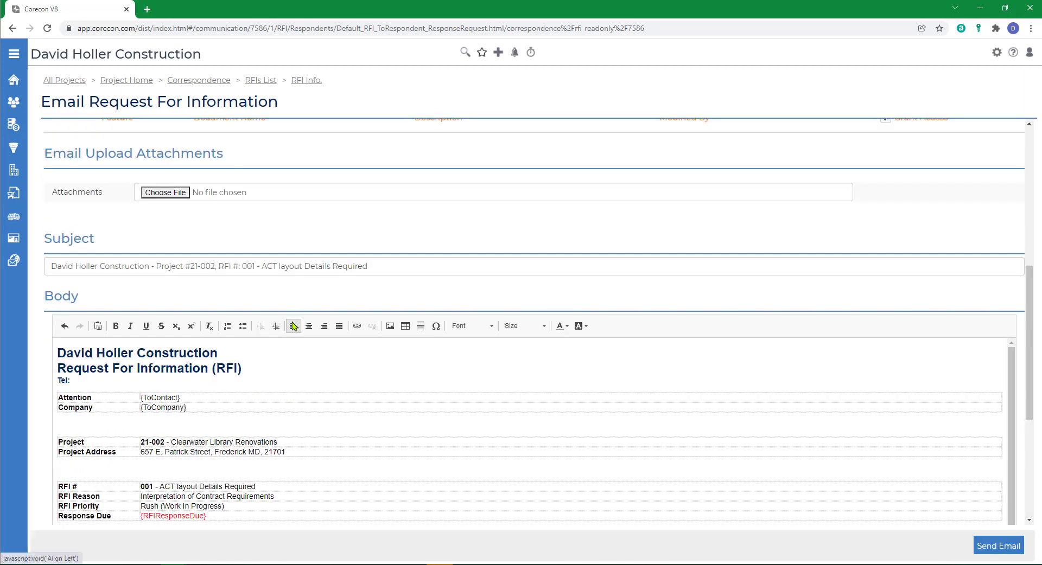
scroll(293, 326, down, 12)
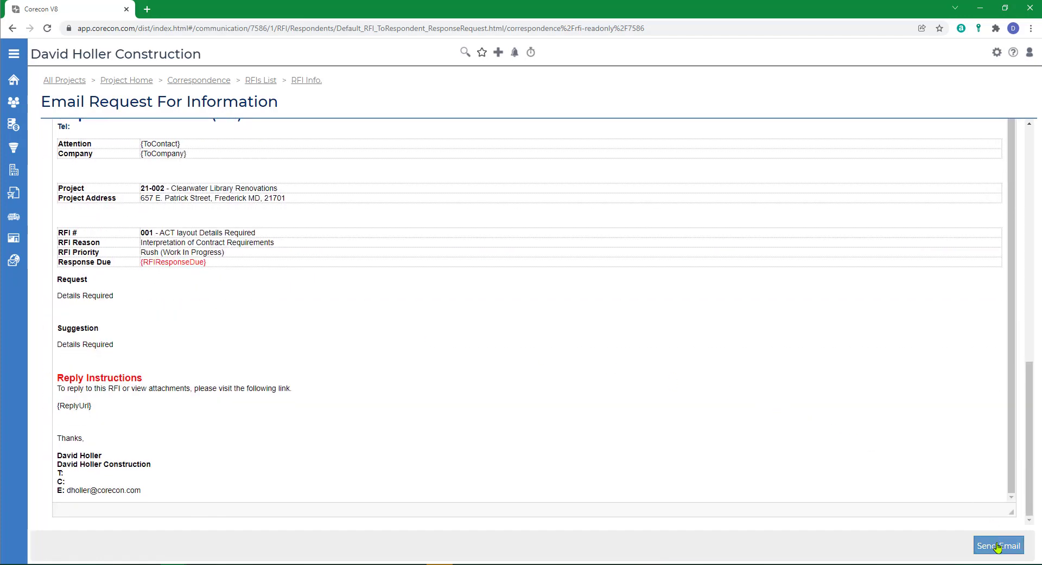
click(996, 547)
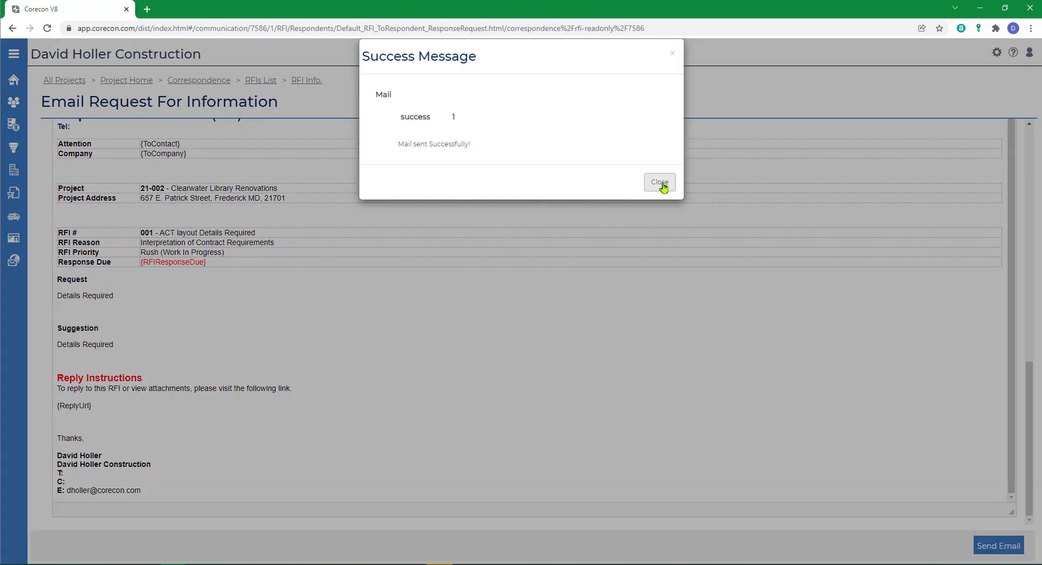
click(660, 182)
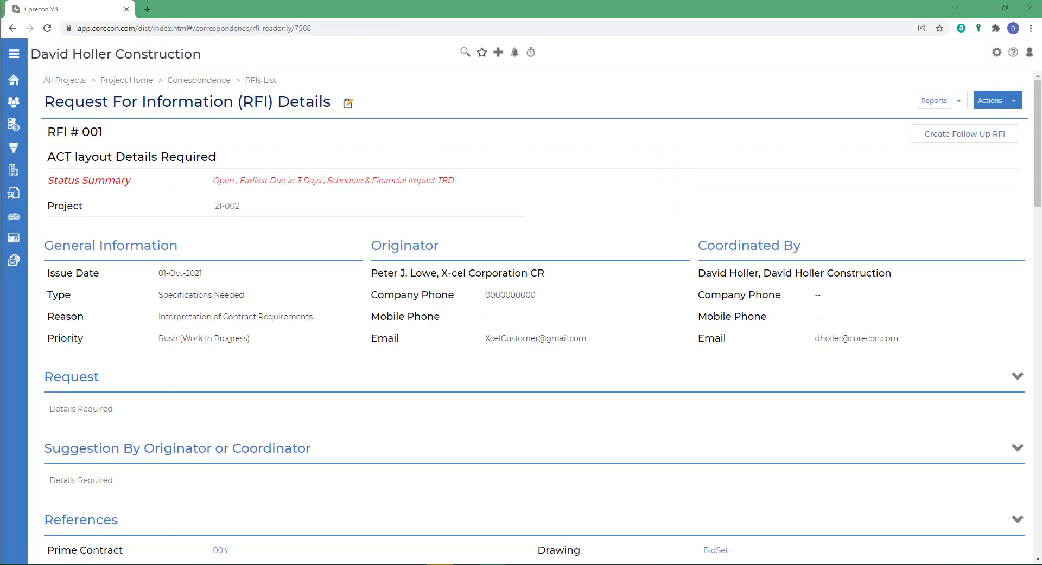
- Switch to the X-cel Corporation CR Gmail window in Firefox and review the TeamLink file upload notification for RFI 001
click(440, 564)
click(674, 20)
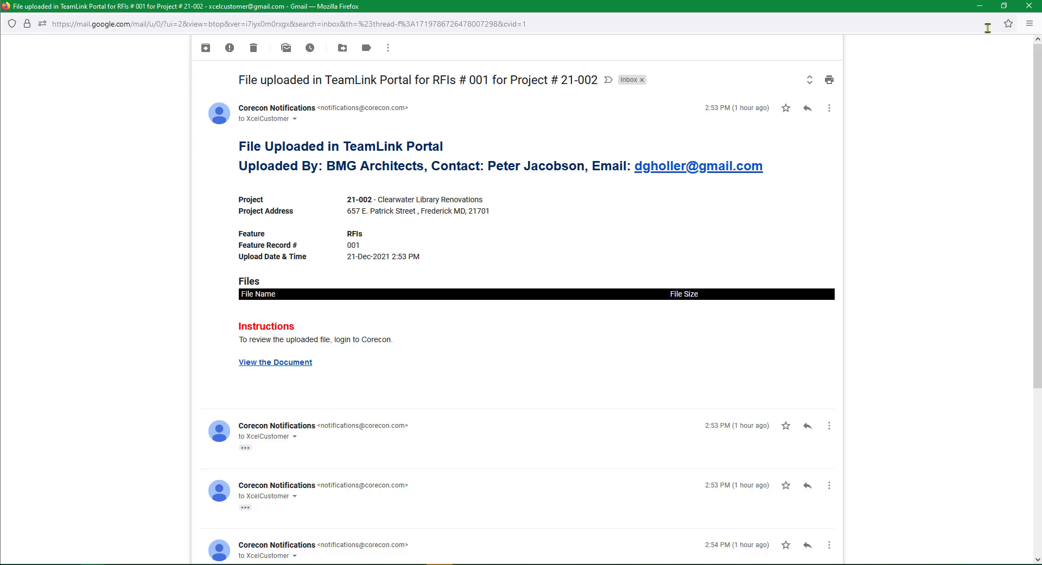
double_click(929, 11)
click(930, 11)
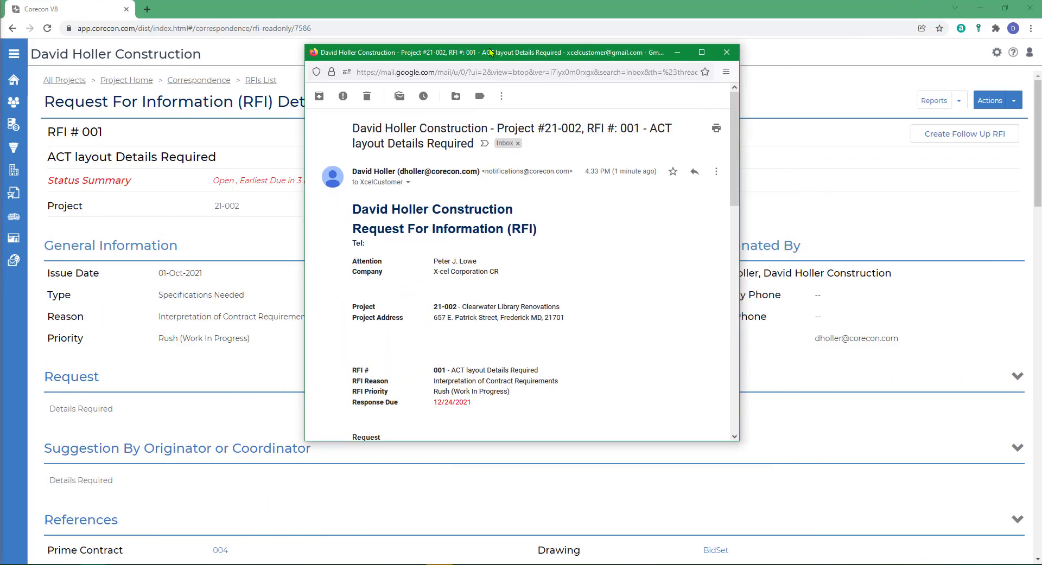
- Open the RFI 001 request email sent to X-cel Corporation CR and follow its reply link to the TeamLink Portal
drag(490, 52, 451, 42)
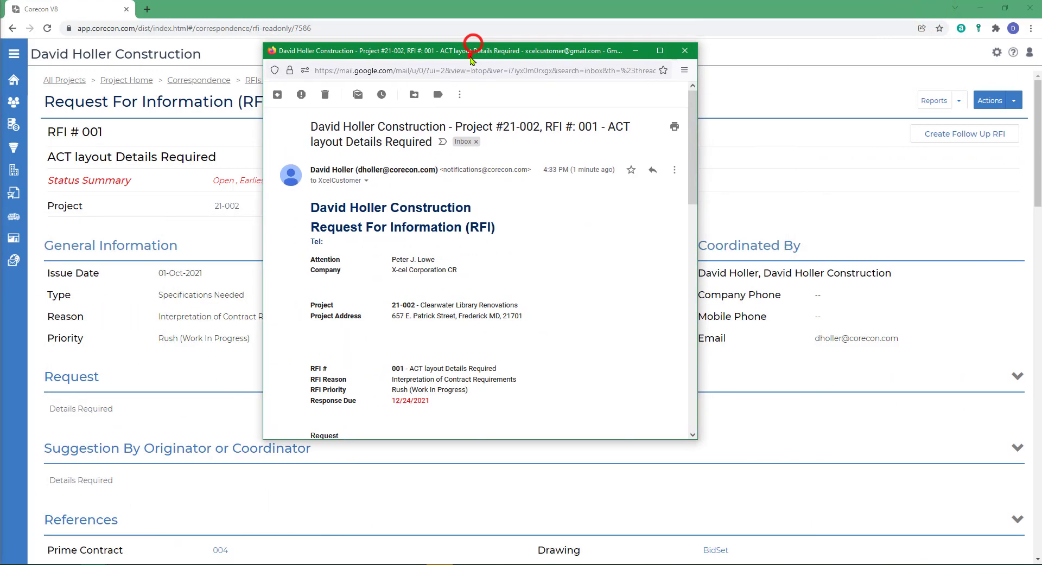
double_click(663, 49)
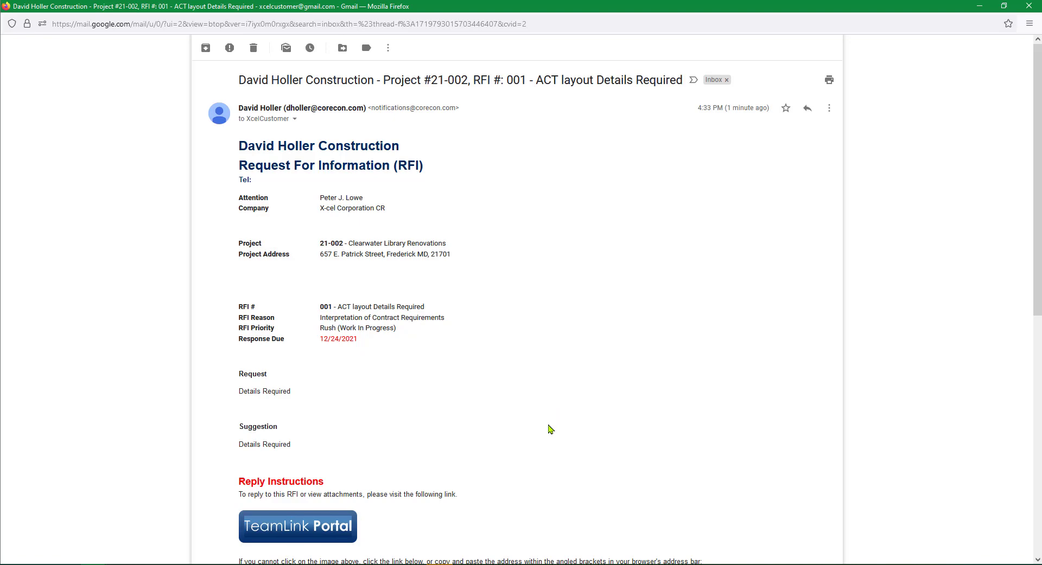
scroll(550, 431, down, 3)
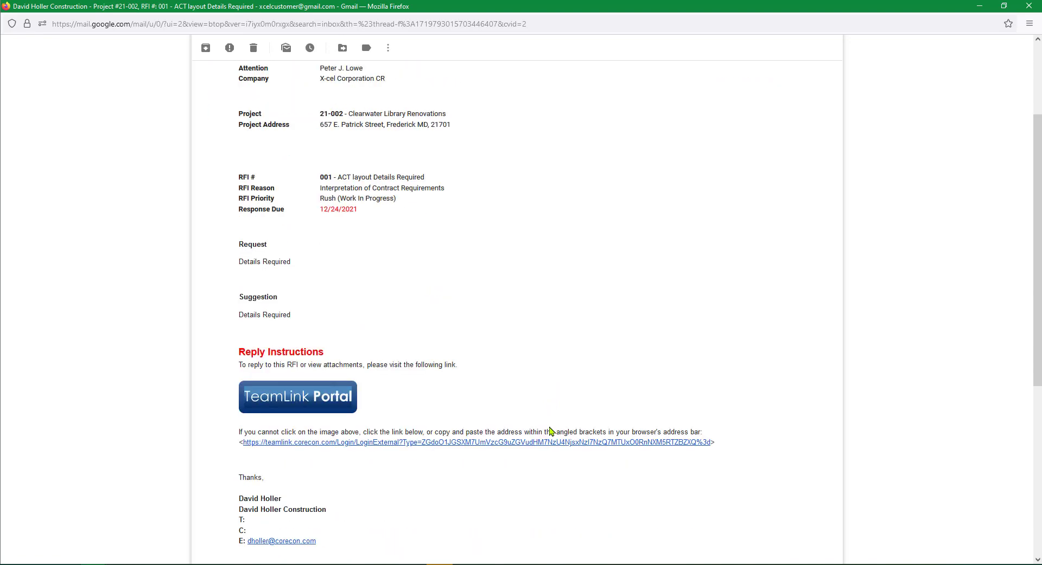
click(274, 389)
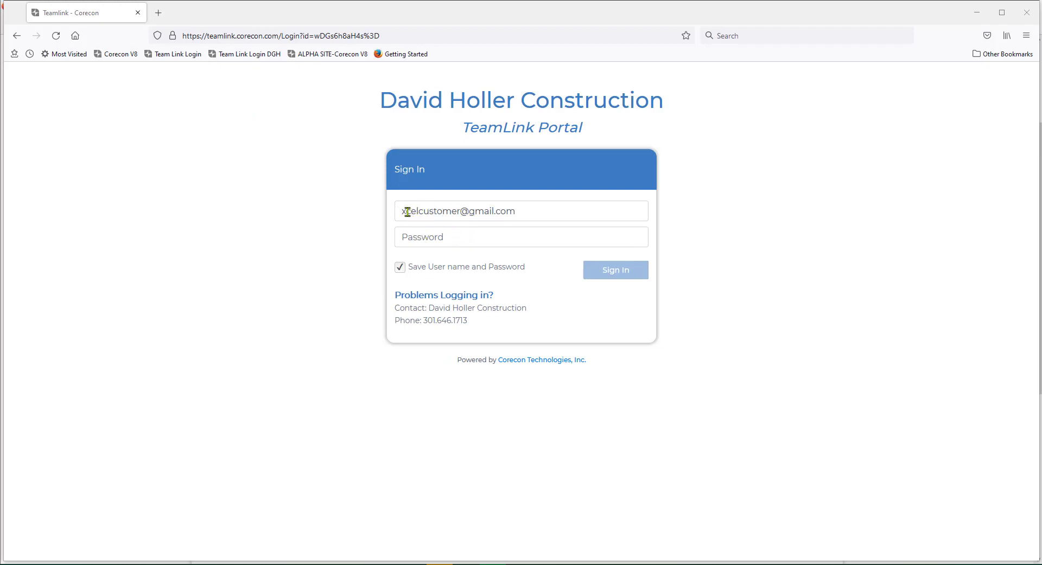
- Enter the account password for the X-cel Corporation CR login and sign in to the TeamLink Portal
click(468, 239)
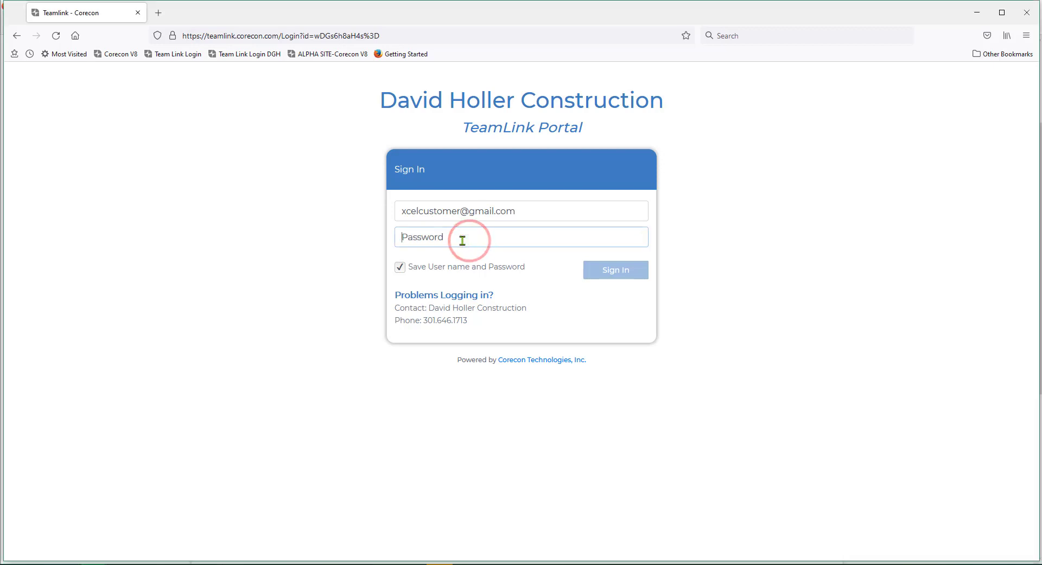
text(••)
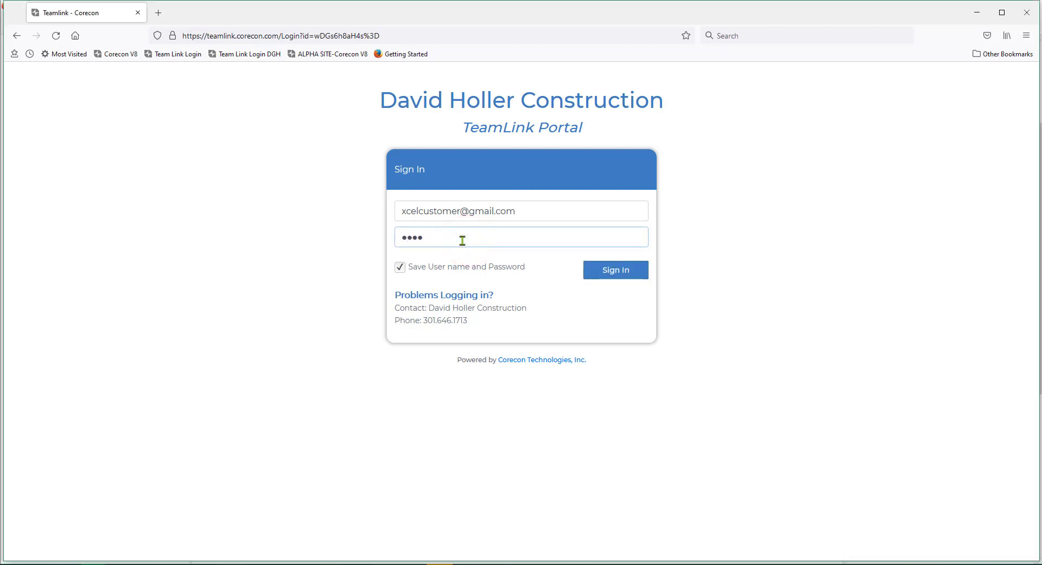
click(619, 275)
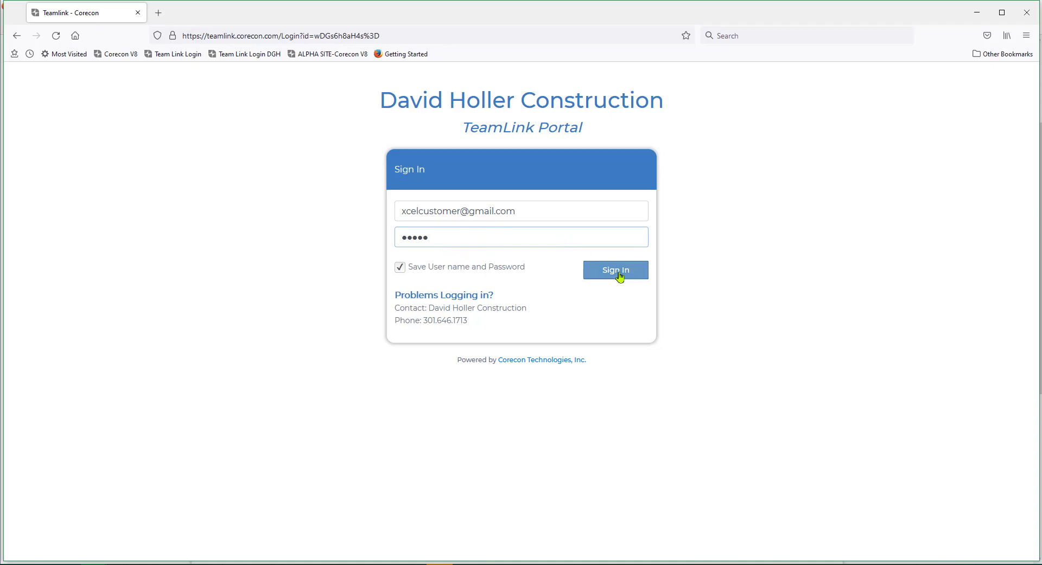
click(619, 276)
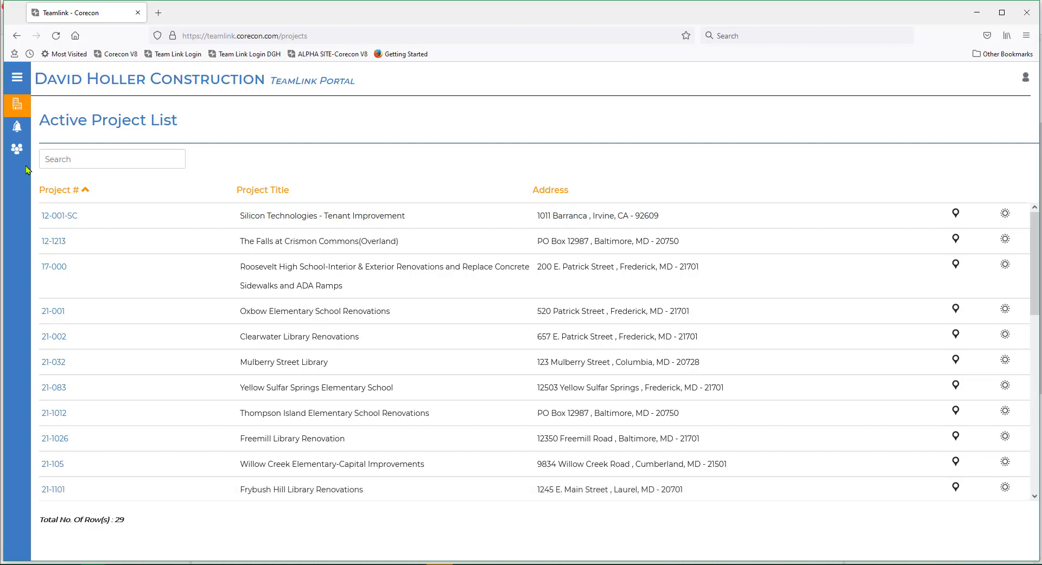
- Review the portal user's profile and the alerts requiring attention, and return to the active project list
click(14, 155)
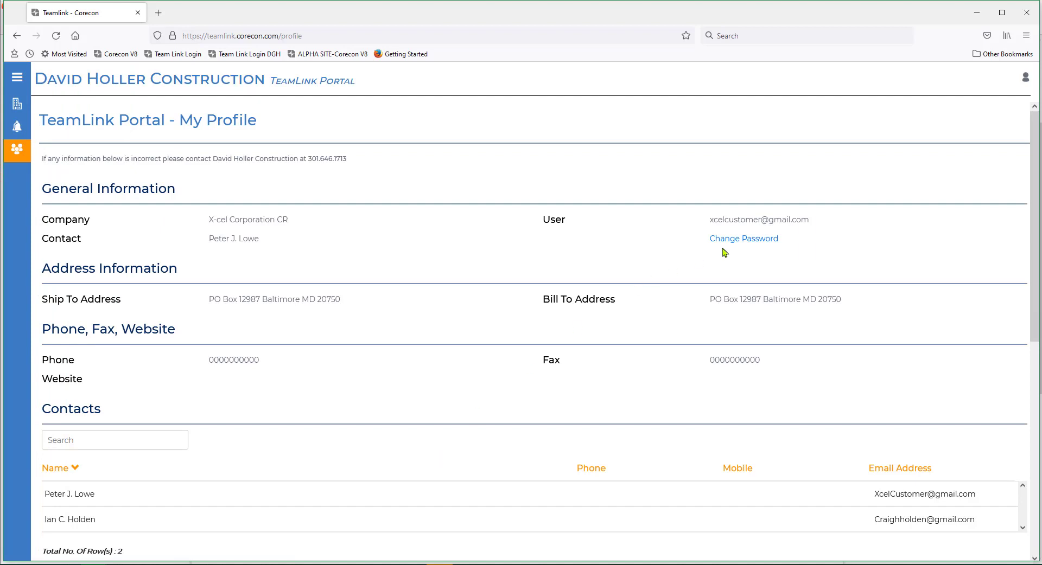
click(16, 134)
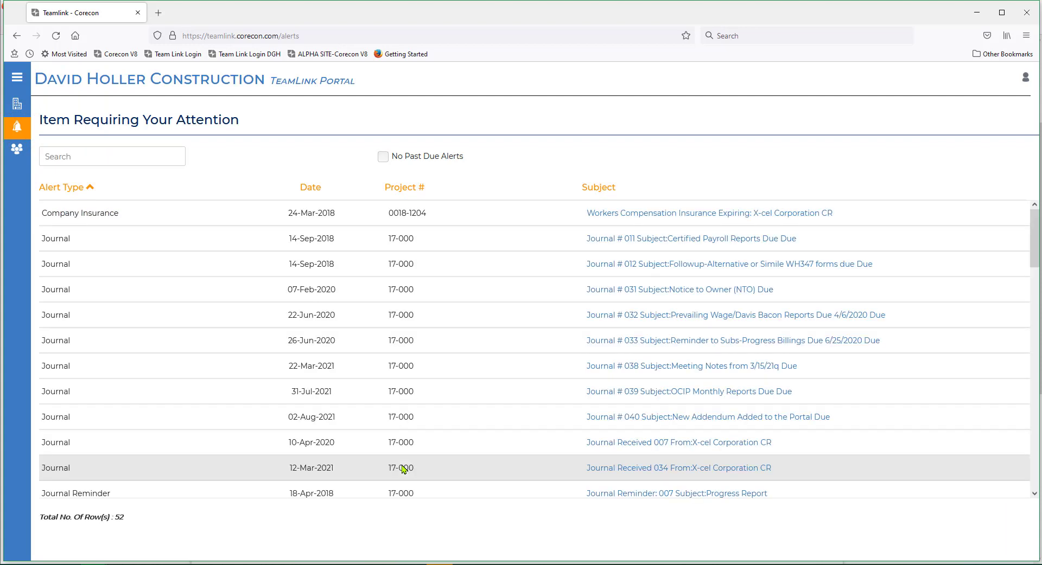
click(20, 109)
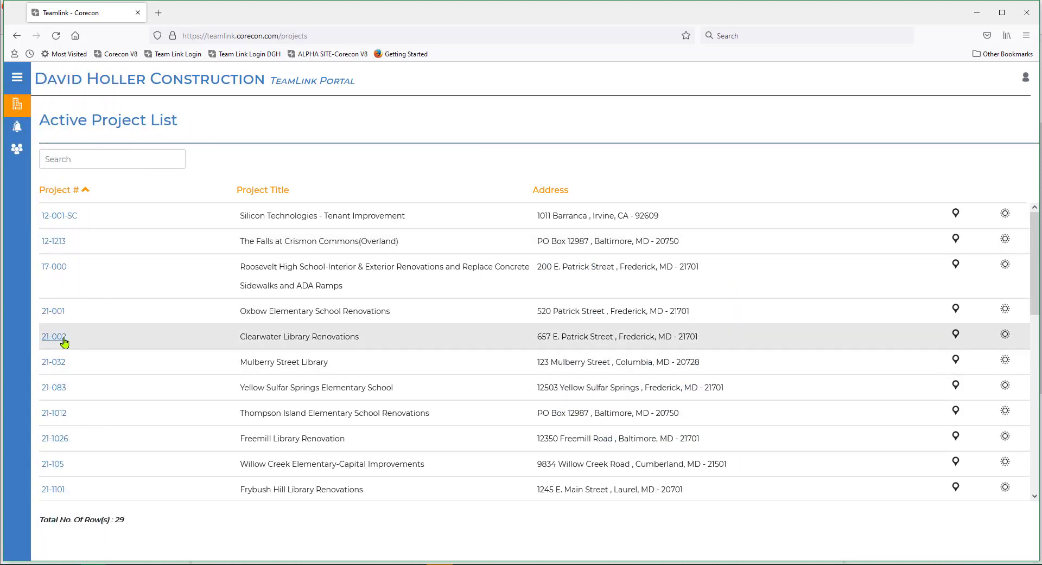
- Open project 21-002 Clearwater Library Renovations and examine its drawings as a simple listing and its specifications
click(55, 337)
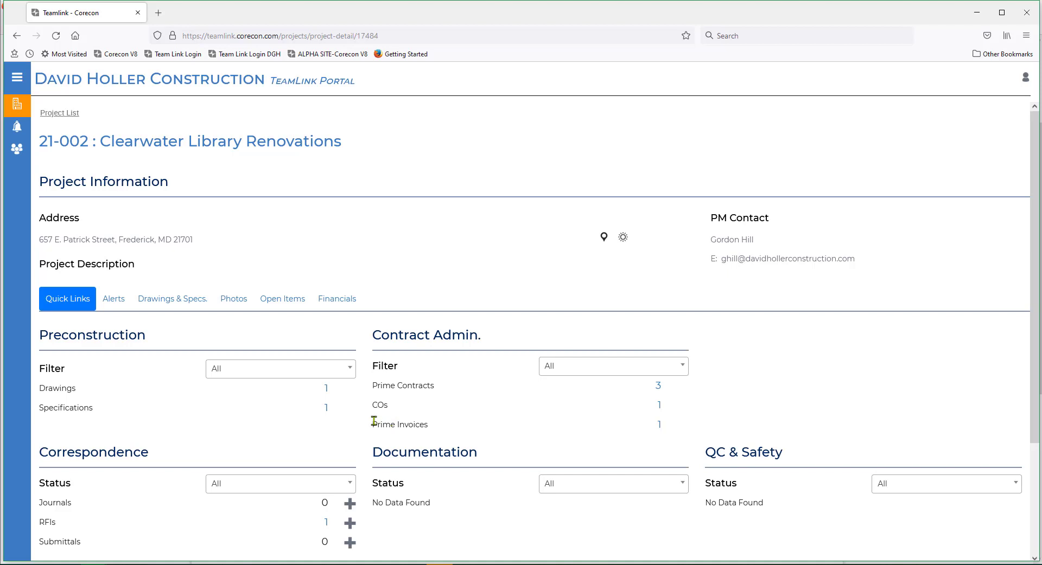
click(325, 388)
click(68, 266)
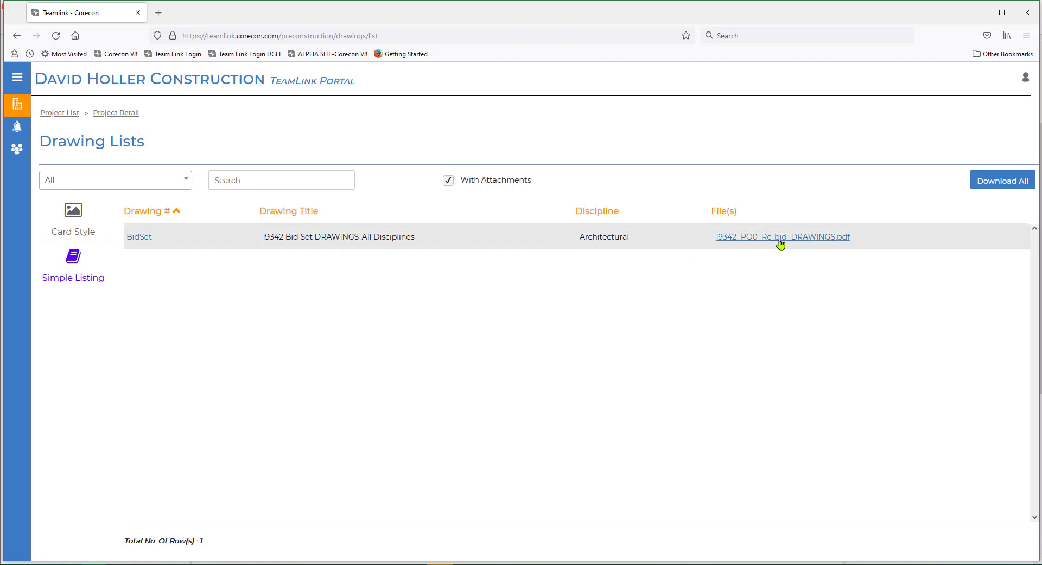
click(107, 117)
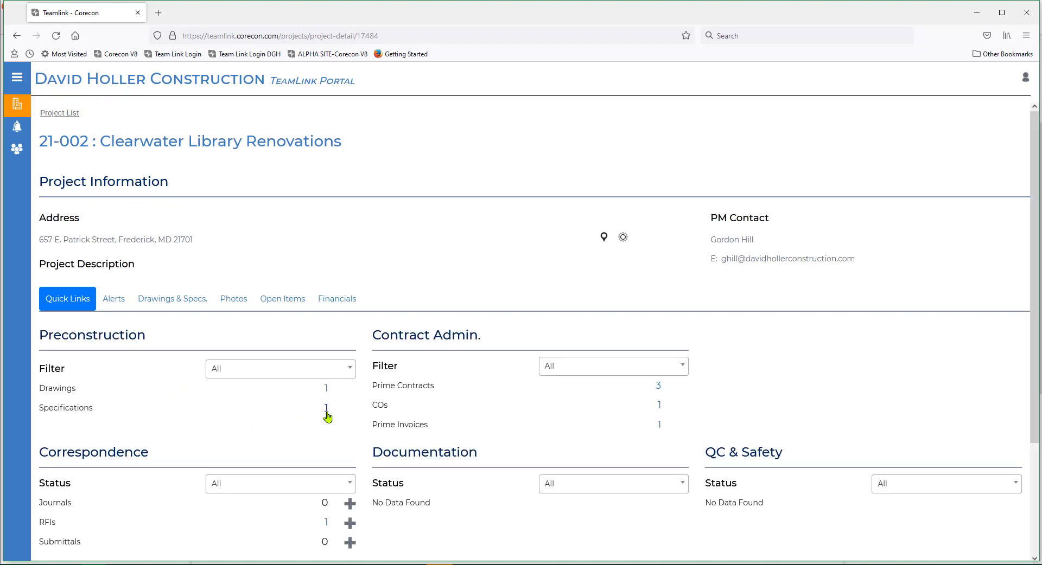
click(326, 411)
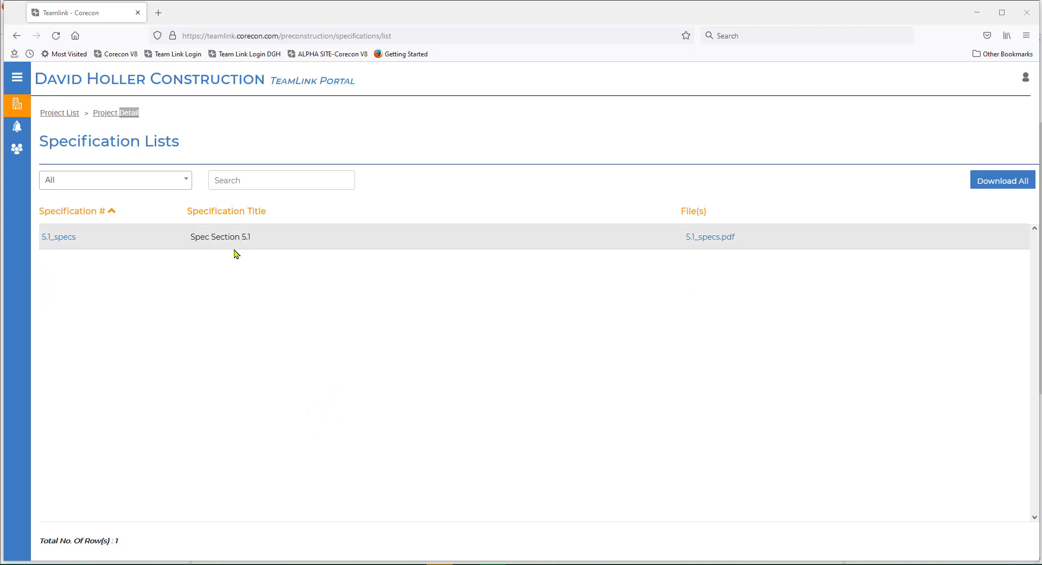
click(101, 117)
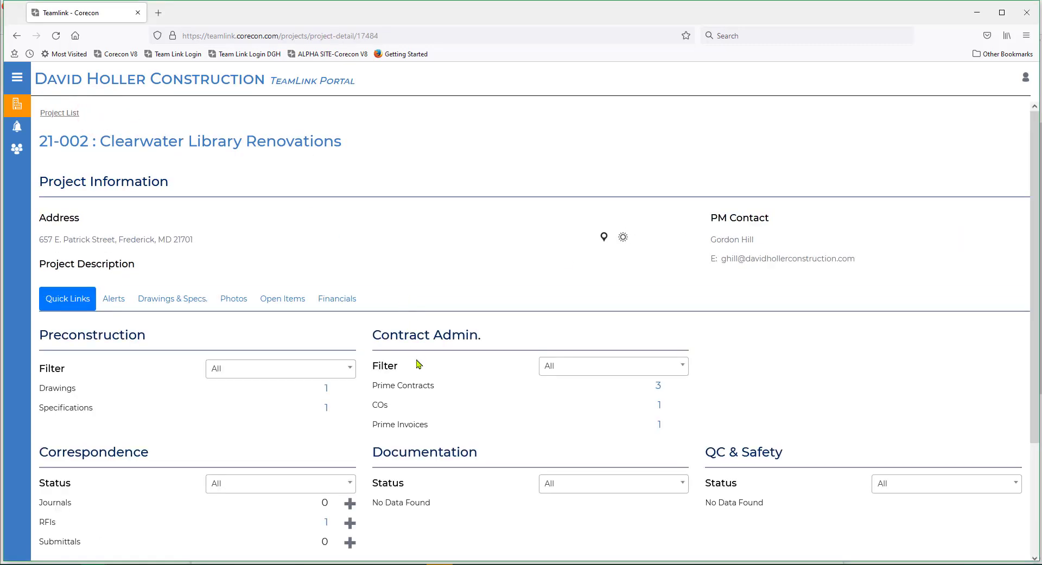
- Open the project's prime invoice, examine its status, financial summary and net retainage summary, and return to the project detail
scroll(451, 389, down, 2)
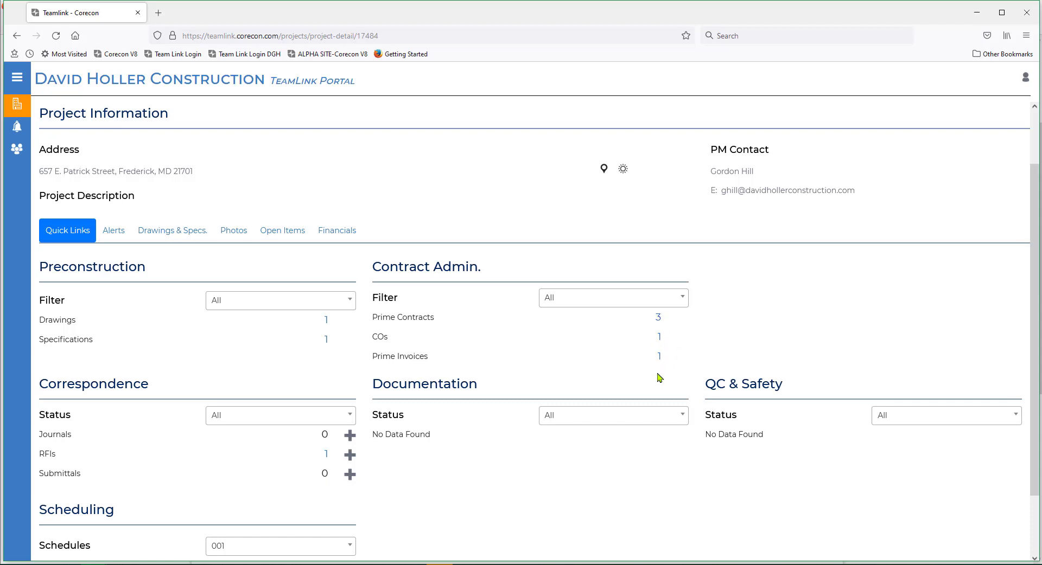
click(660, 358)
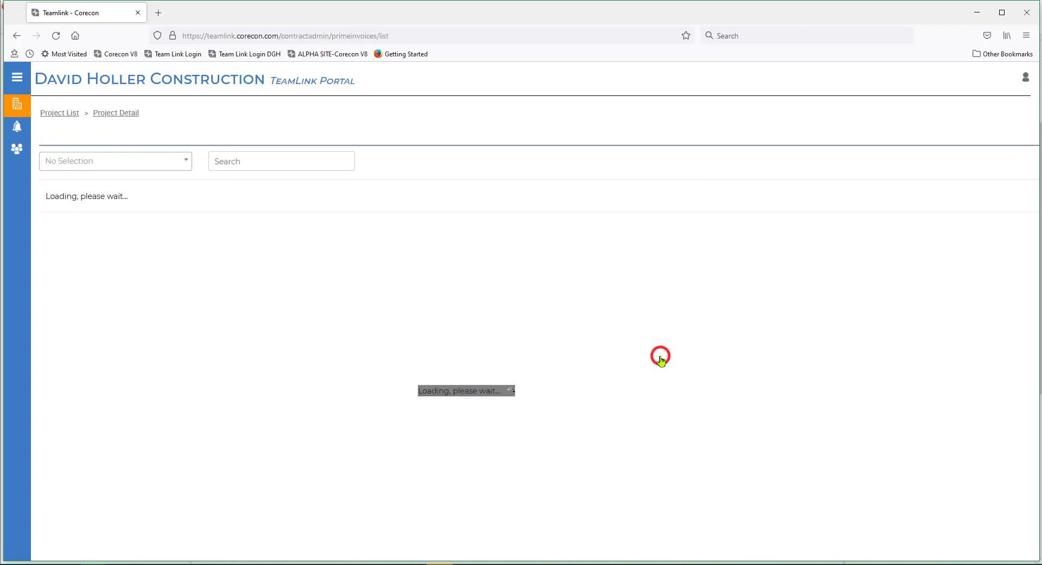
click(179, 238)
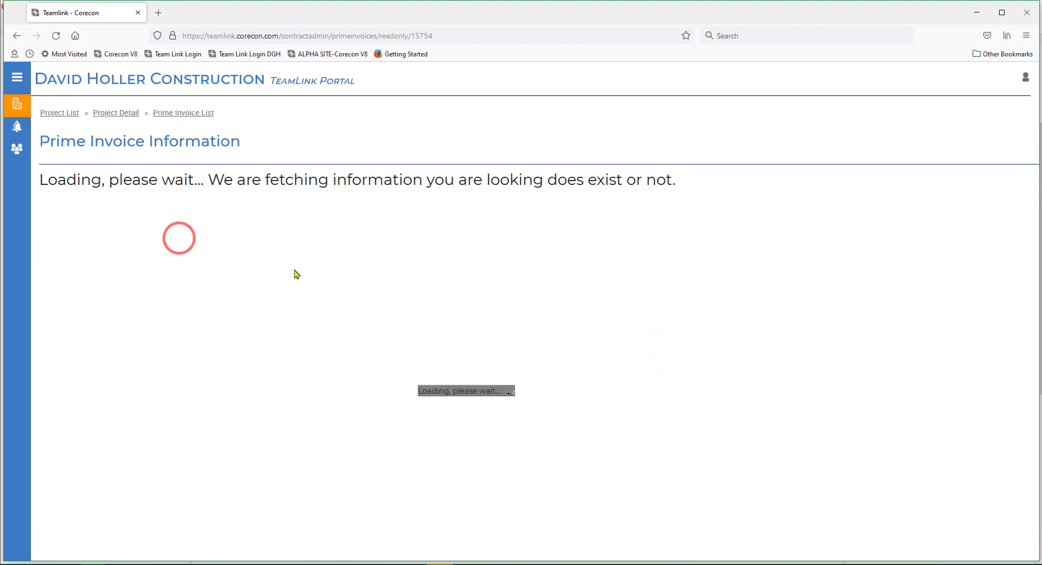
scroll(474, 331, down, 1)
scroll(475, 331, down, 3)
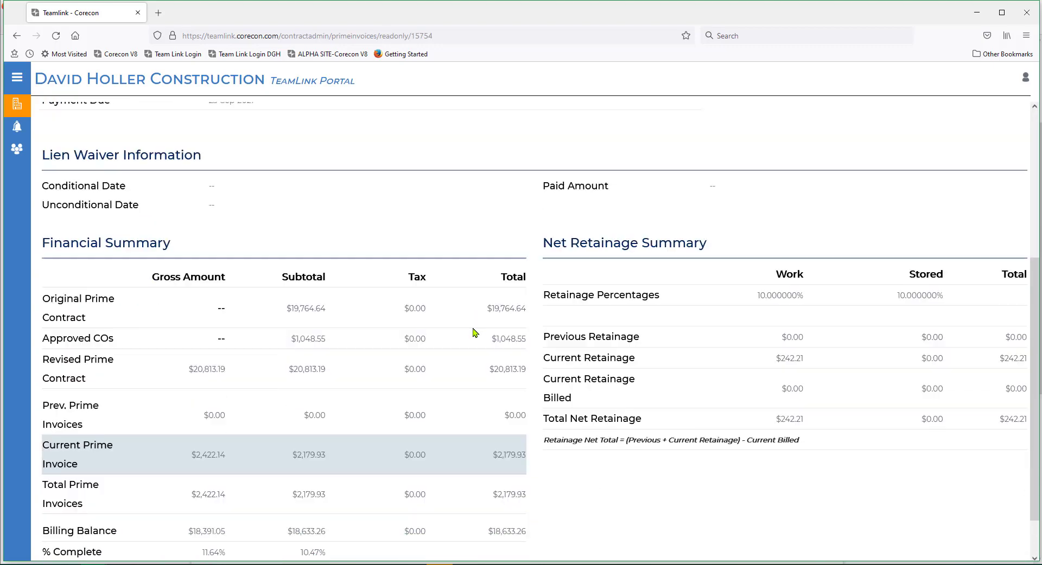
scroll(474, 334, up, 2)
scroll(474, 335, up, 2)
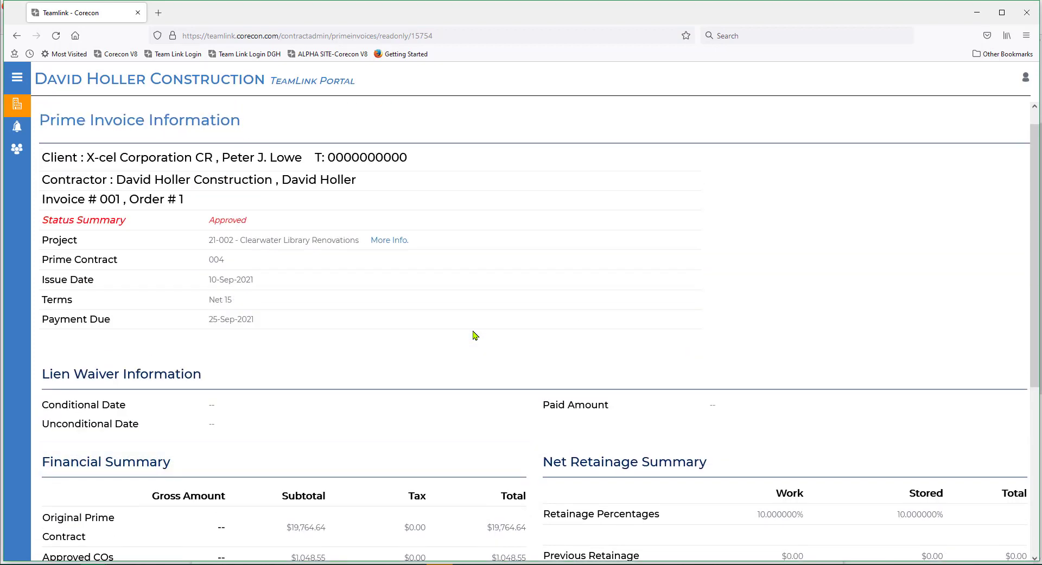
scroll(474, 335, down, 4)
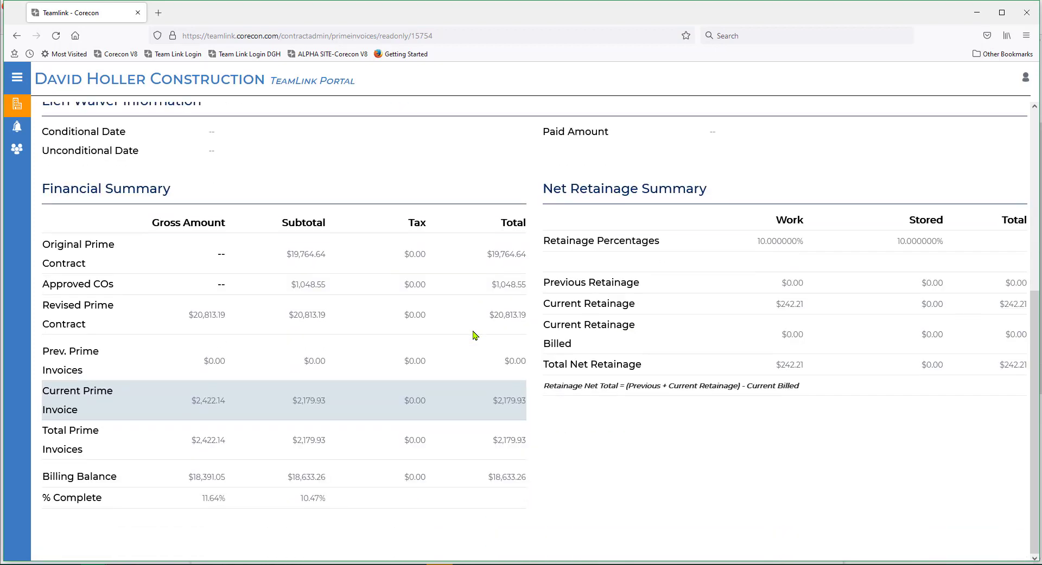
scroll(474, 335, up, 5)
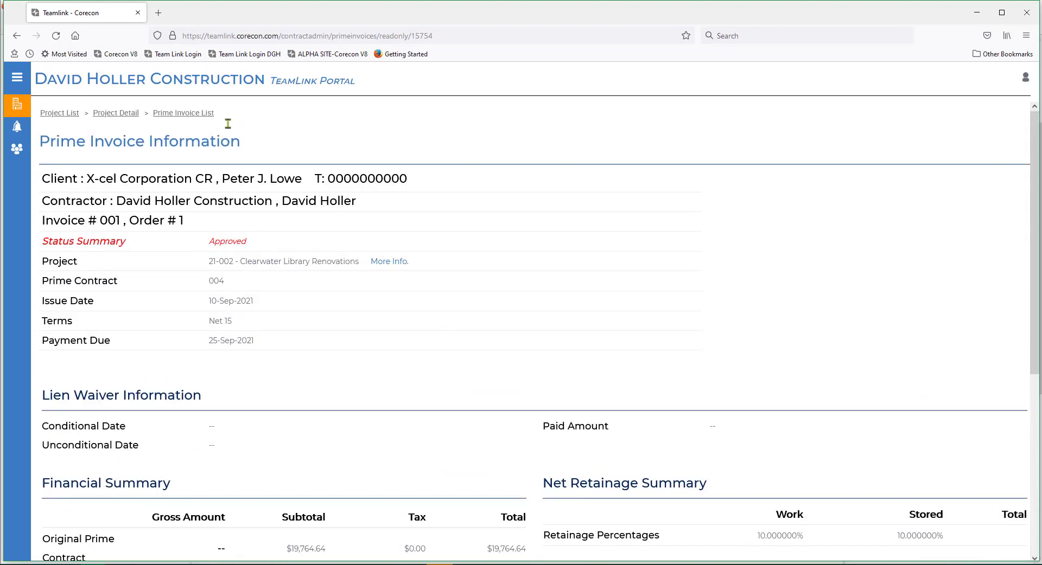
click(121, 112)
- Open RFI 001 from the project's correspondence and examine its details, respondents' section, related files and files uploaded in the TeamLink Portal
scroll(556, 358, down, 2)
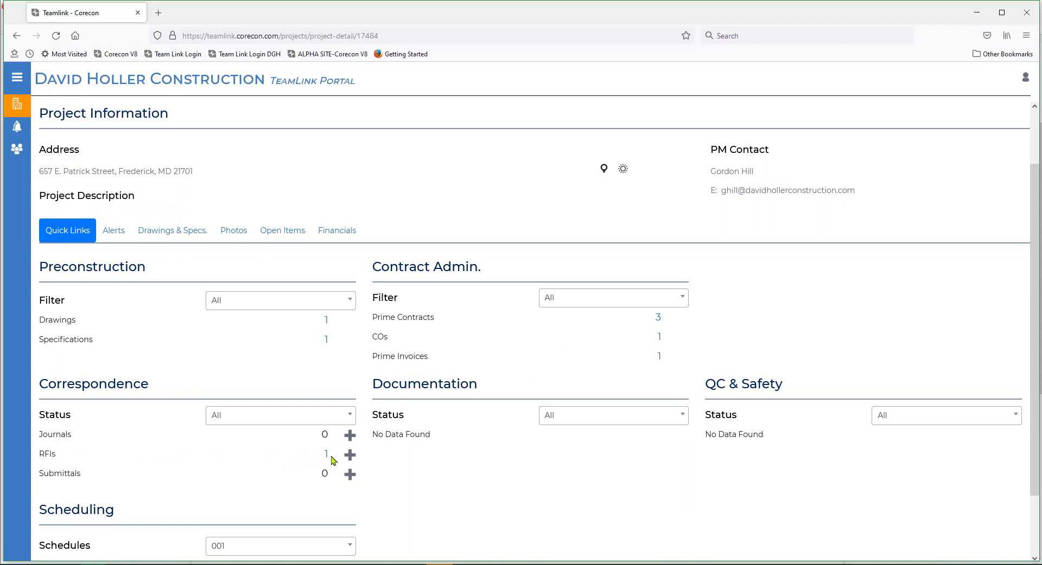
scroll(481, 494, down, 2)
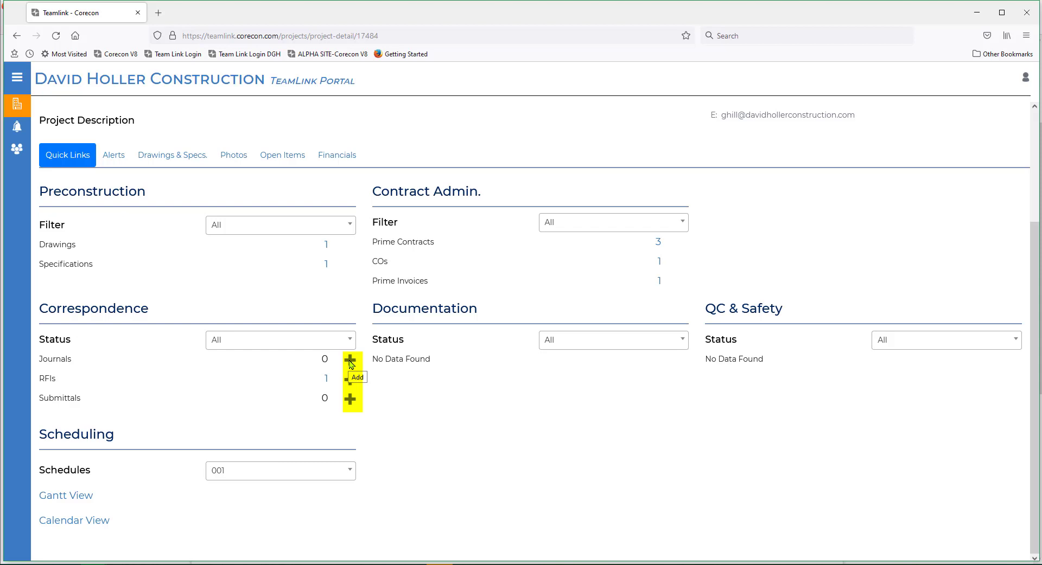
click(326, 380)
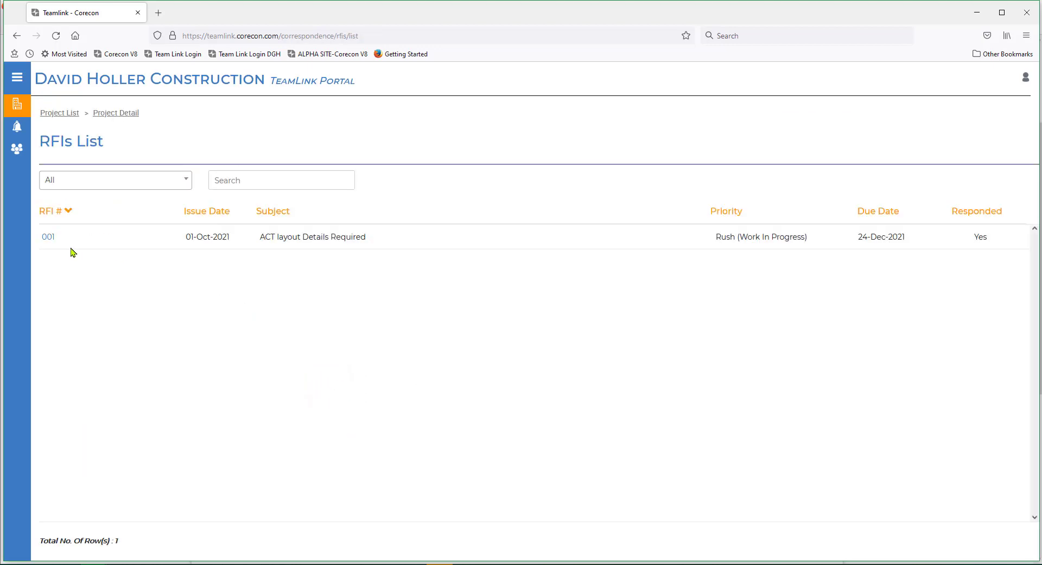
click(47, 239)
scroll(264, 330, down, 6)
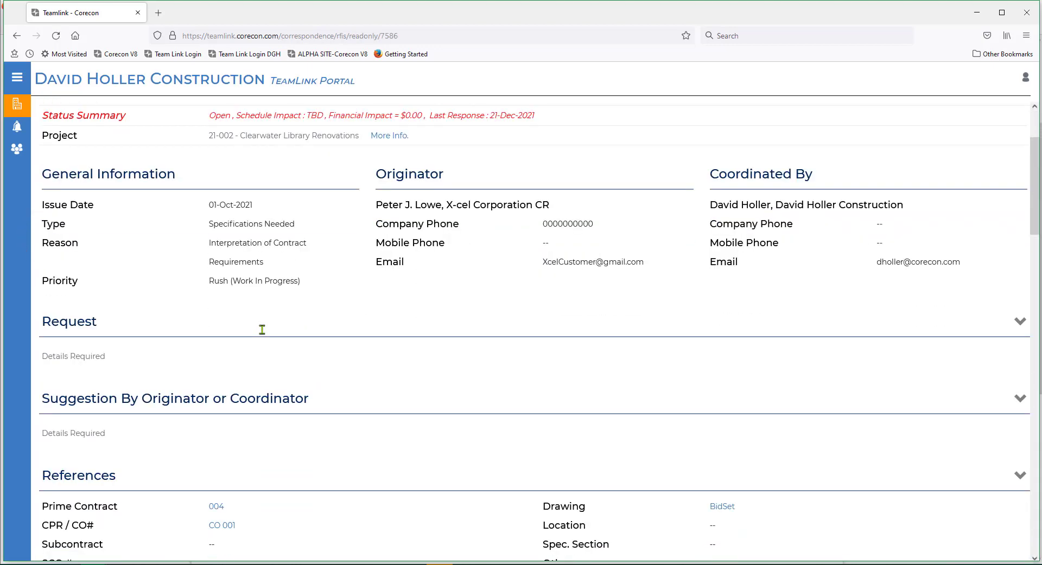
scroll(266, 333, down, 3)
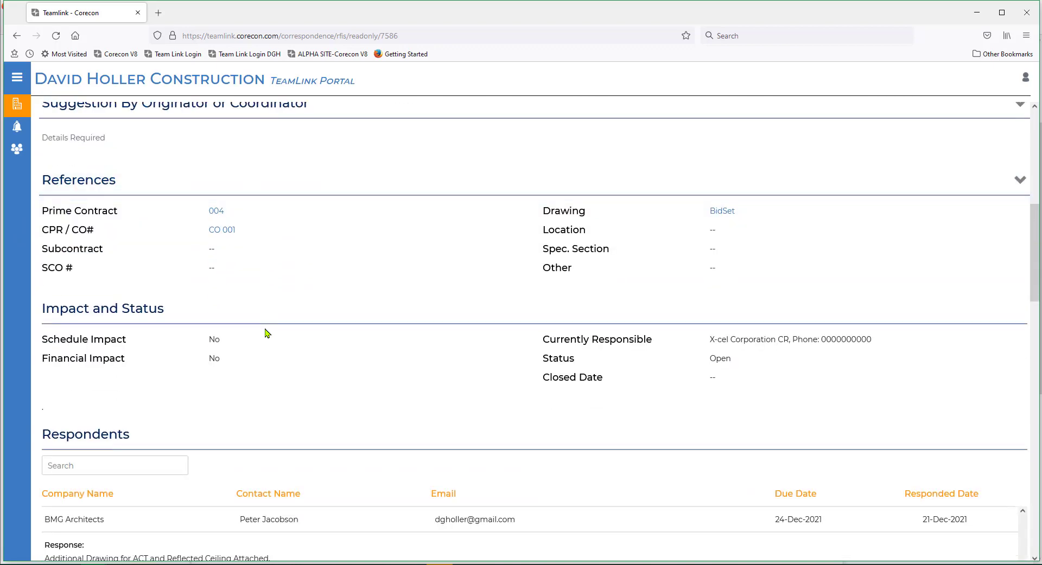
scroll(266, 332, down, 3)
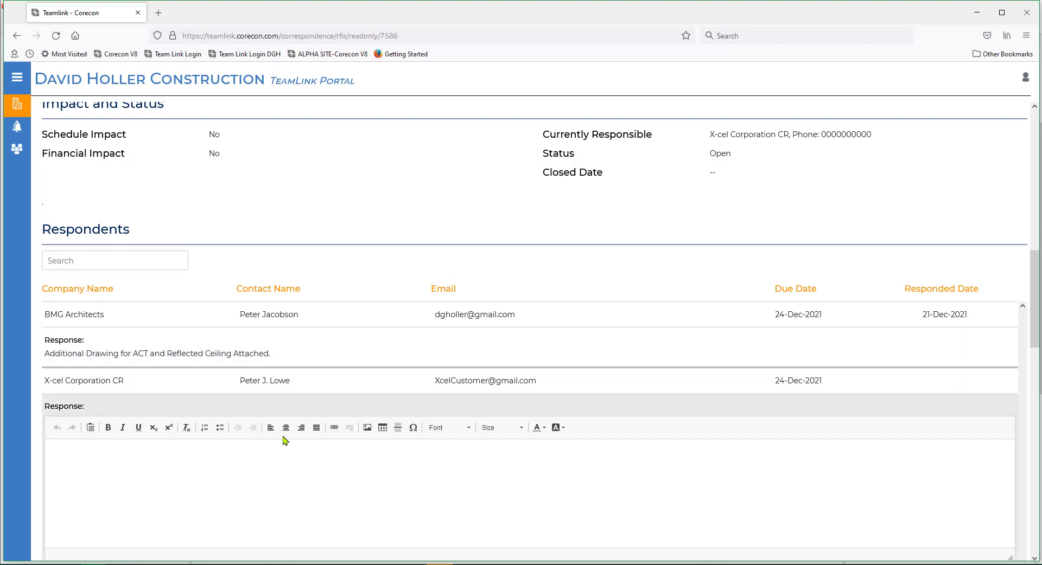
scroll(283, 437, down, 2)
scroll(283, 435, down, 8)
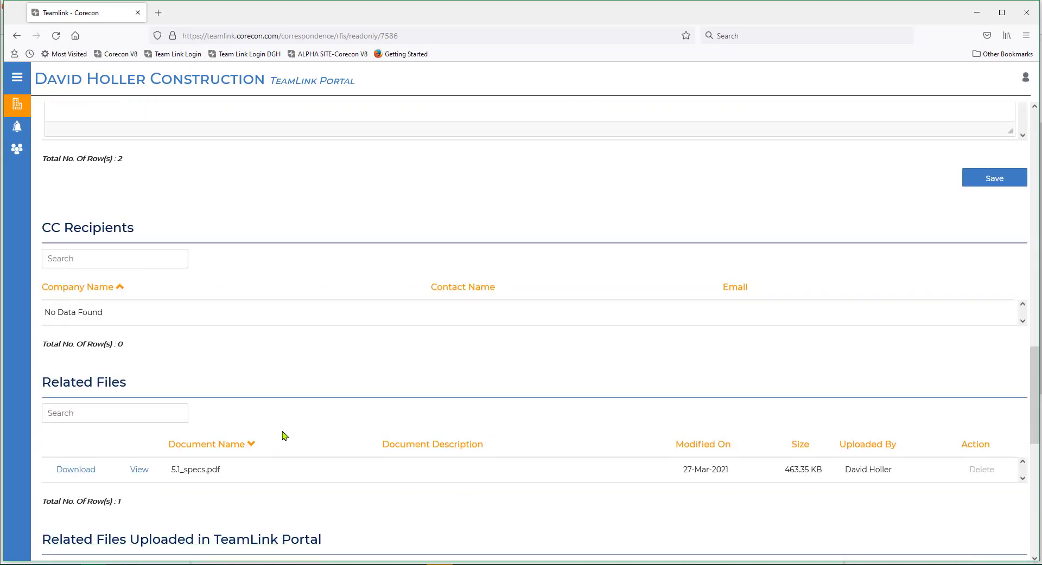
scroll(283, 436, down, 3)
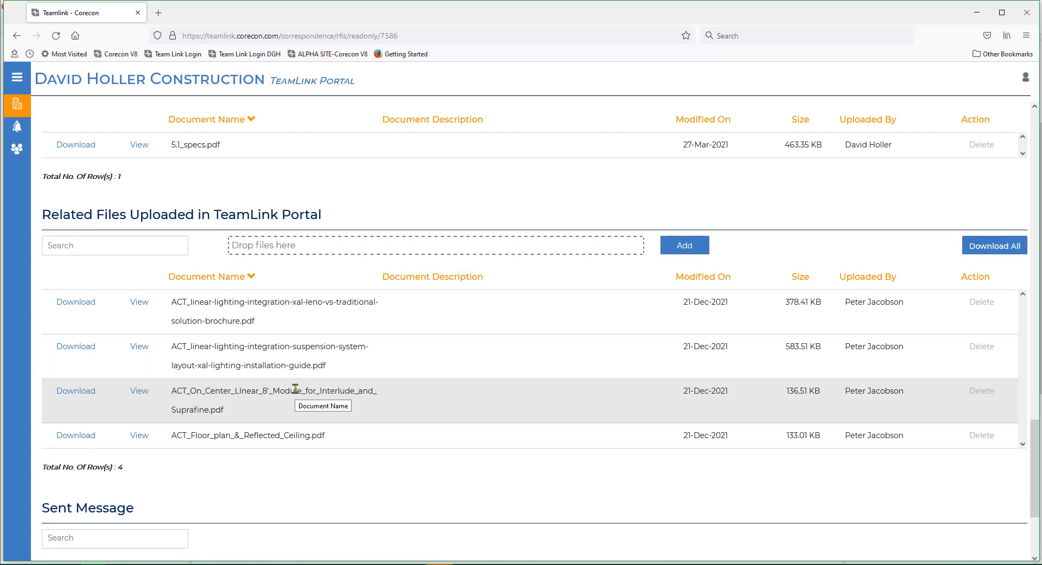
scroll(295, 389, up, 12)
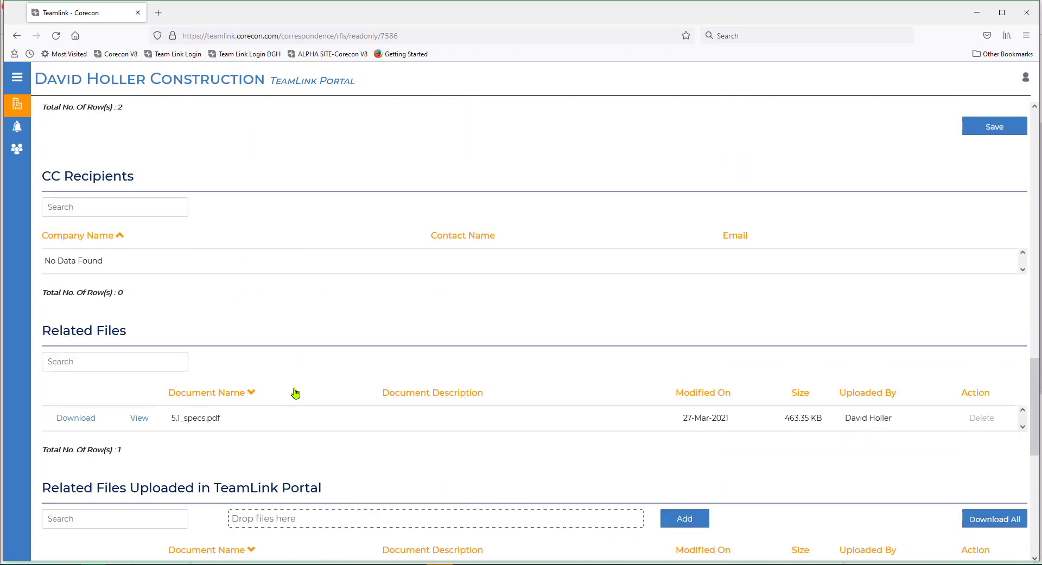
scroll(295, 392, up, 4)
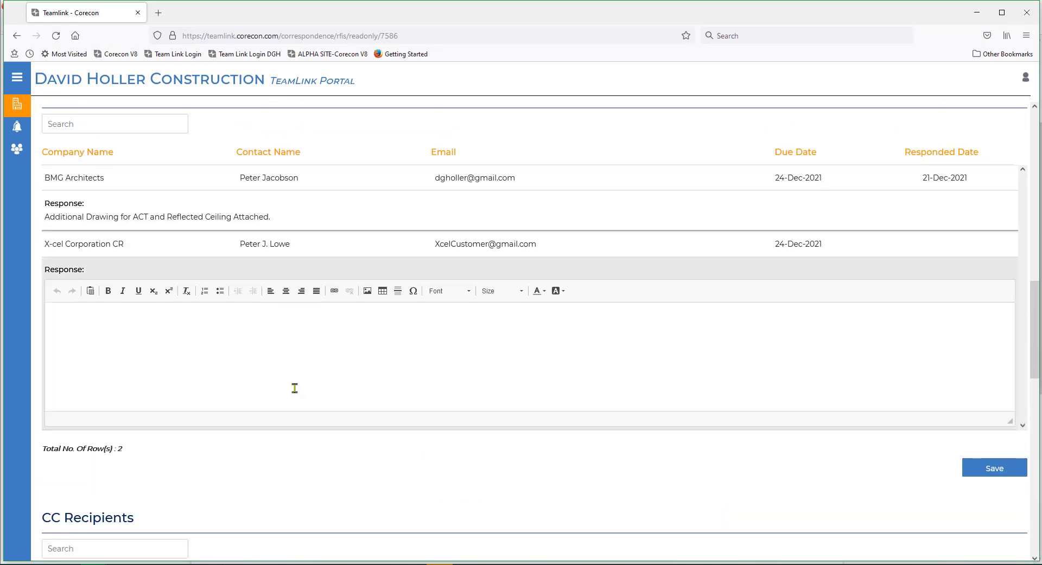
- Enter "Please use the Matte Black Cross Members and Flat White Ceiling Tiles for the ACT installation." as X-cel Corporation CR's response to RFI 001
click(84, 386)
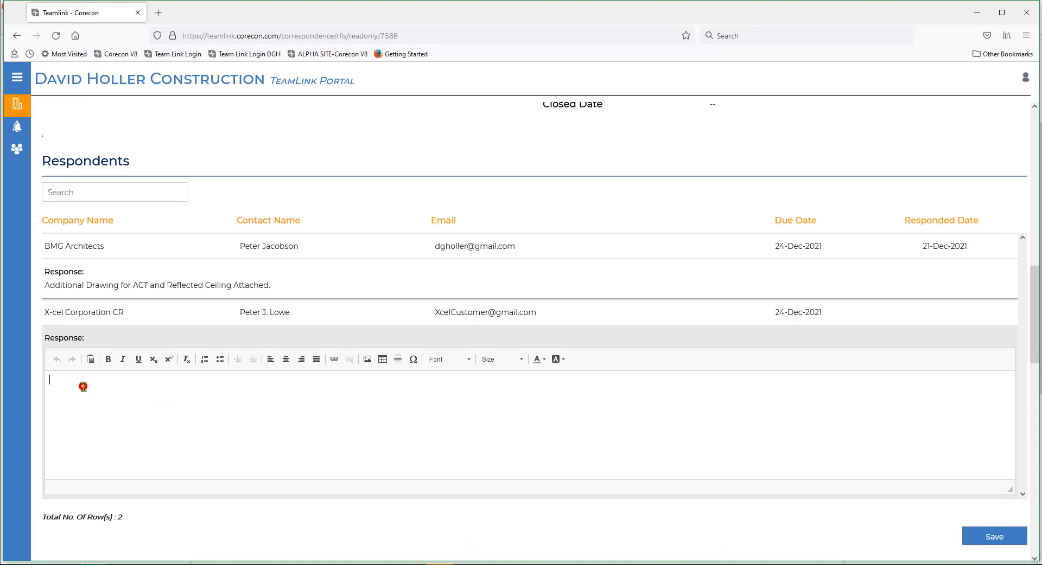
text(Please use the Matte Black)
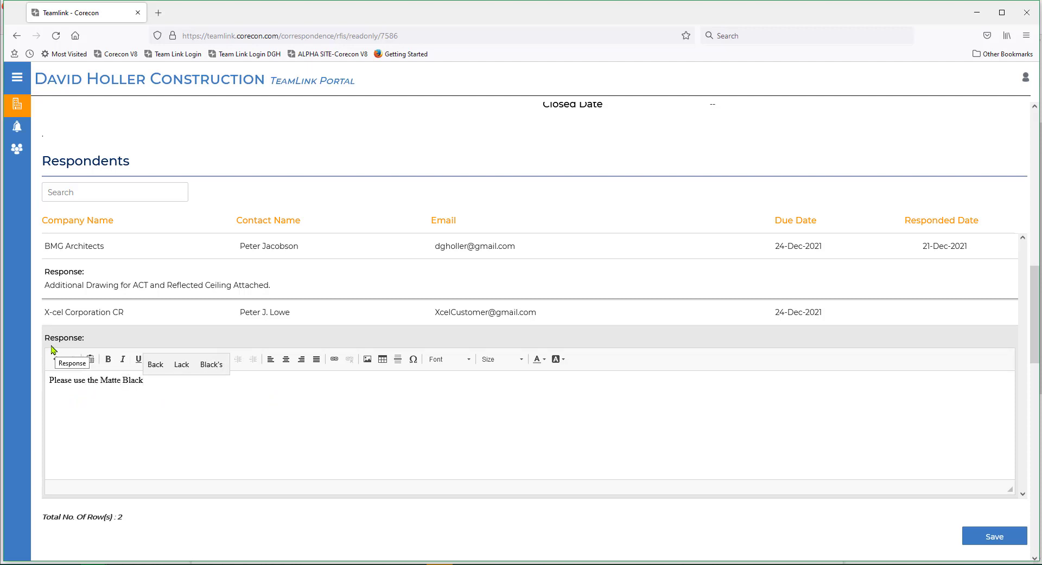
text( Cross Members and)
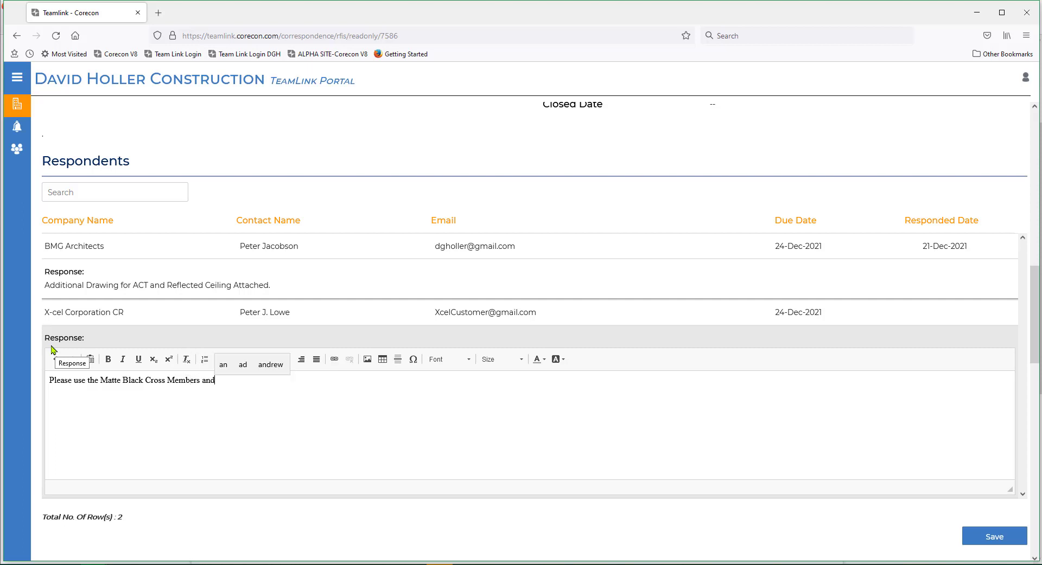
text( Flat Whit)
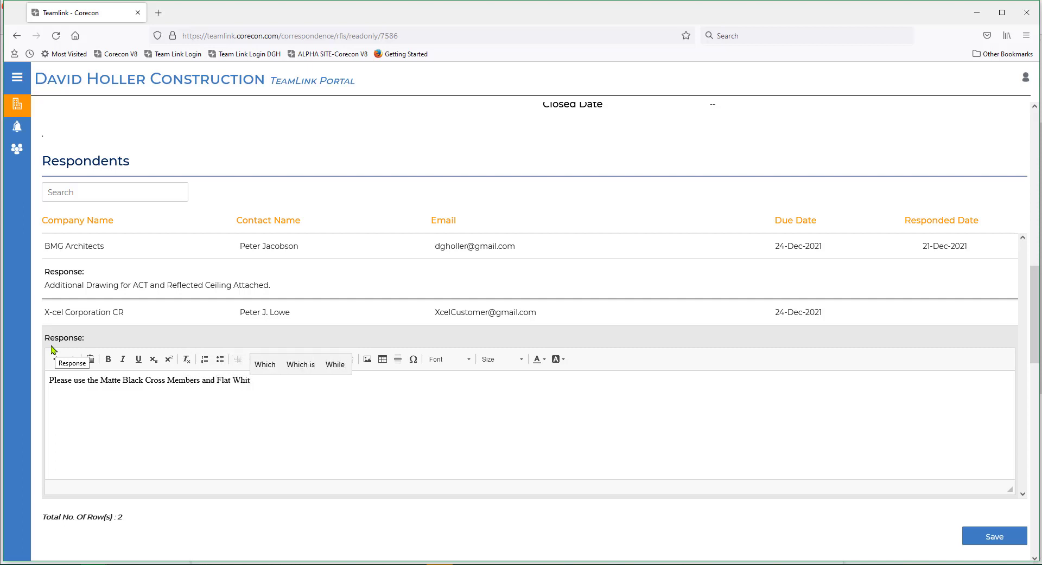
text(e Ceili)
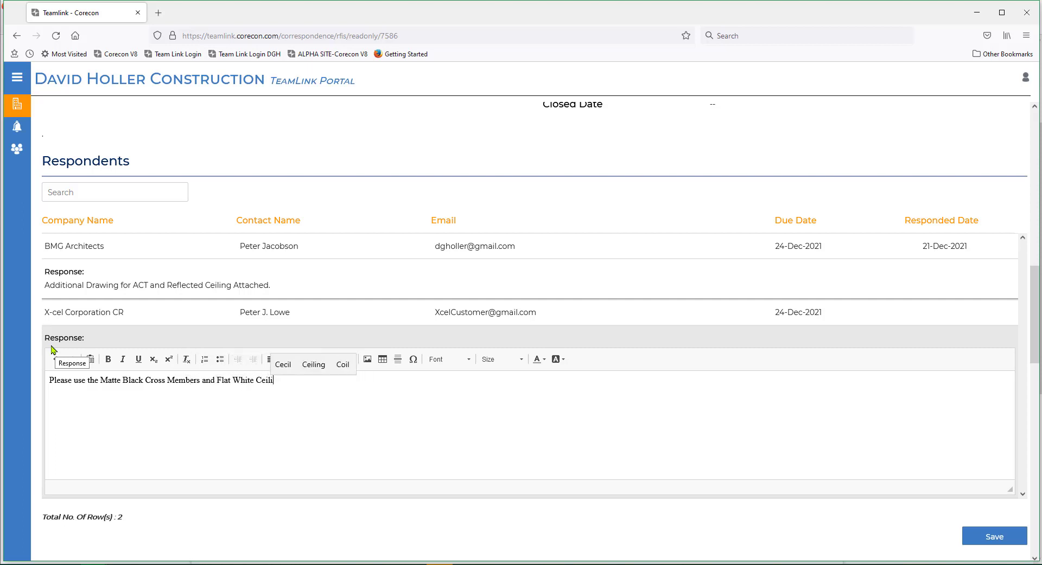
text(ng Tiles for the A)
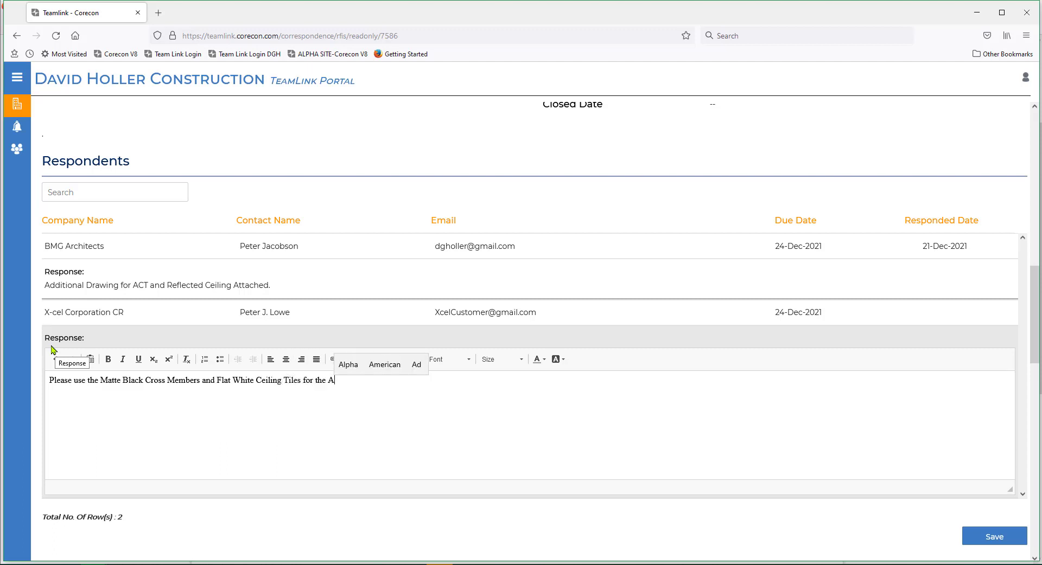
text(CT installa)
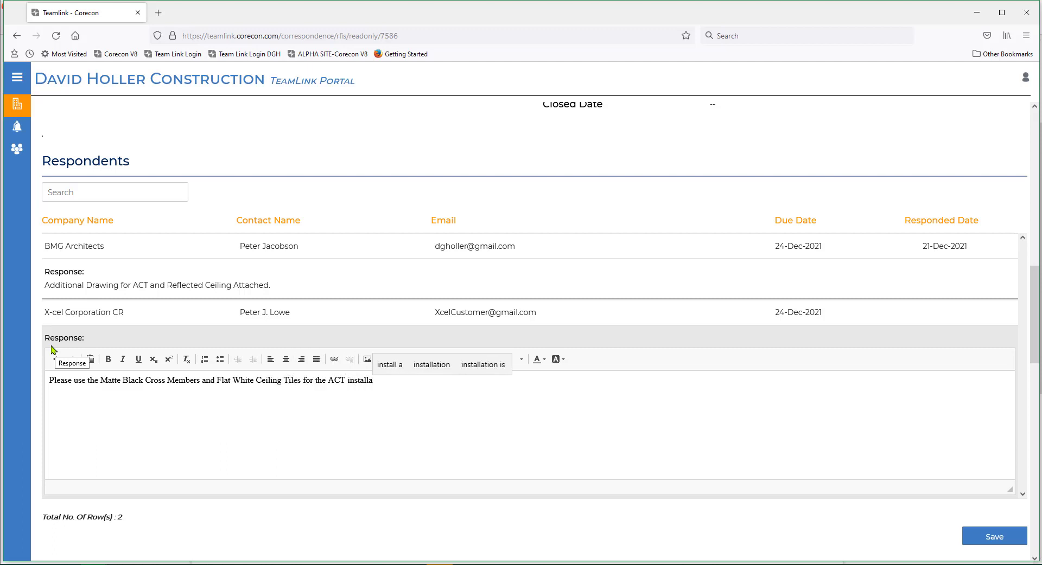
text(tion.)
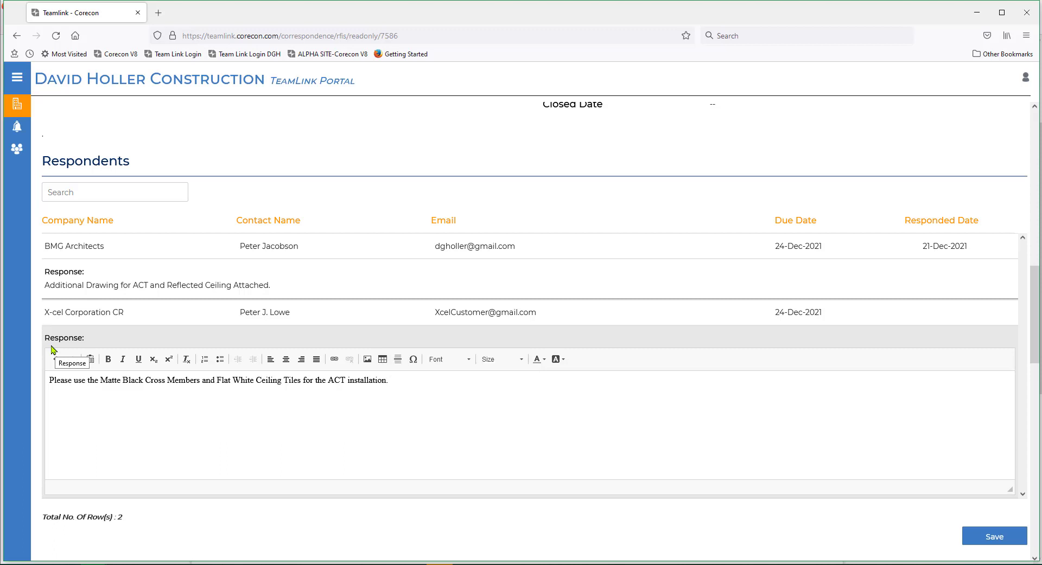
text(  RFI ap)
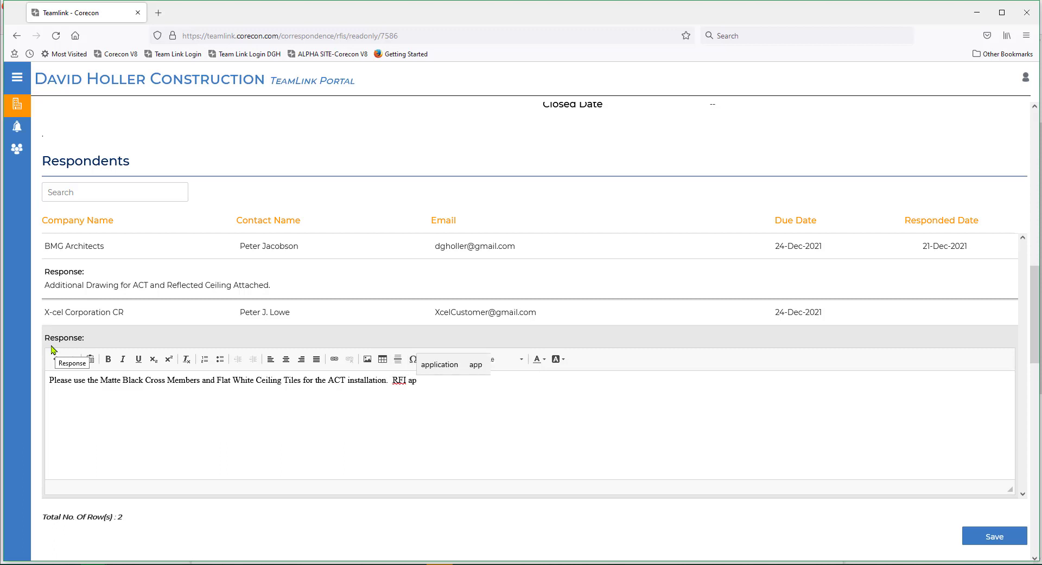
text(proved)
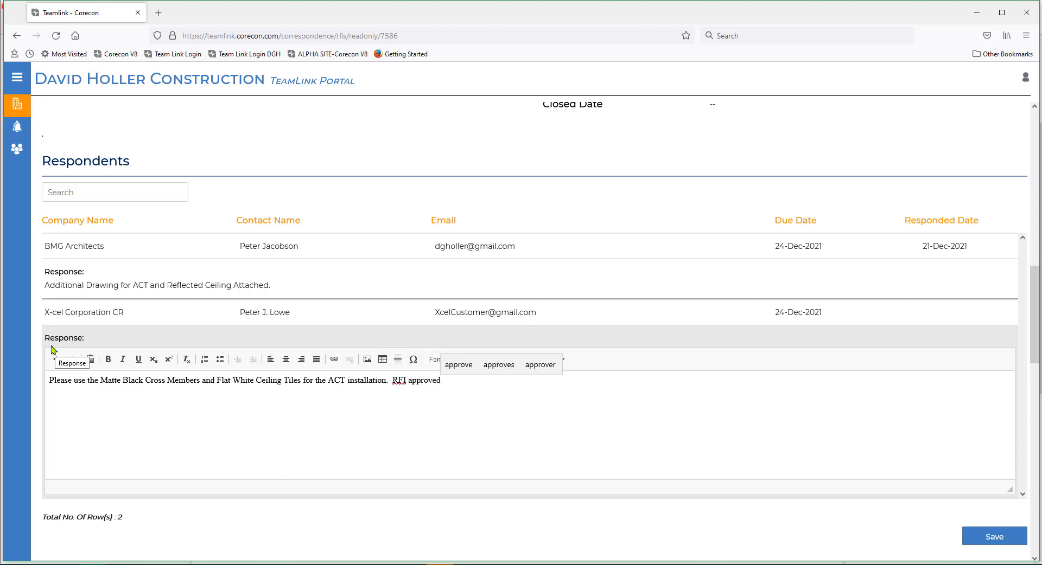
text( as noted by )
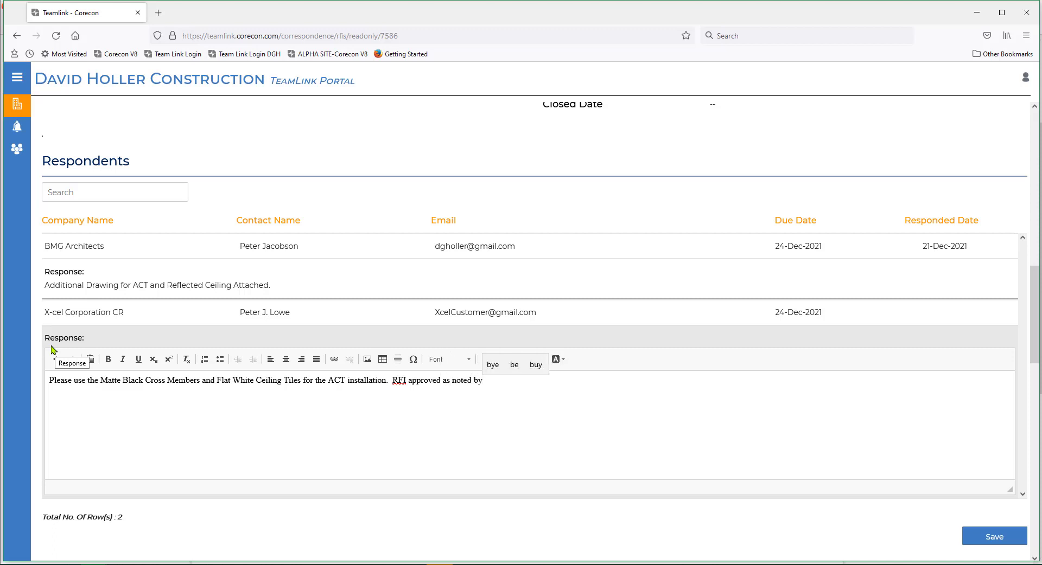
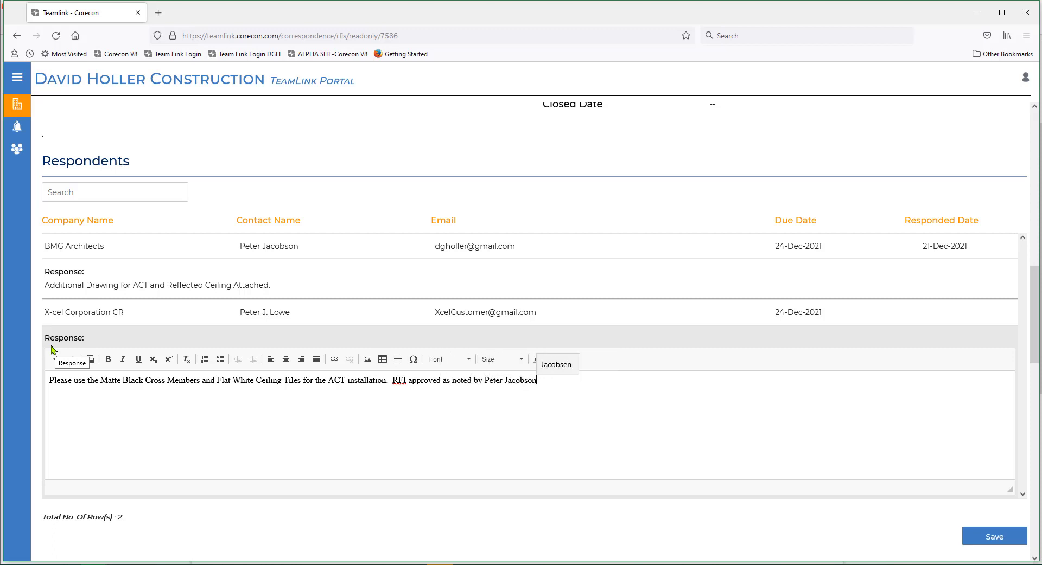
text(.)
- Add "RFI approved as noted by" and the BMG Architects contact's name to the response, and save it
click(981, 538)
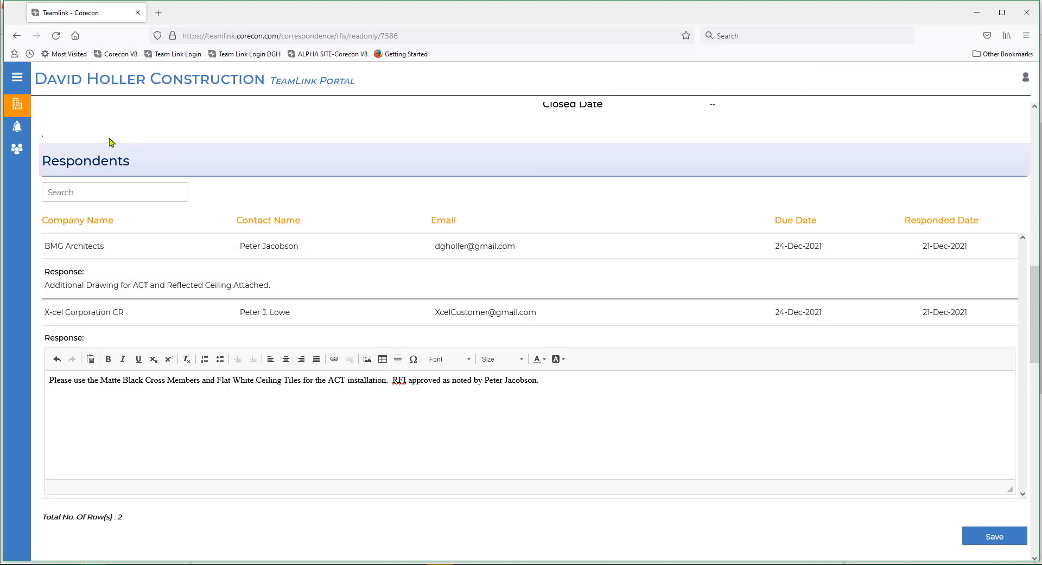
- Switch from the portal and the RFI e-mail back to Corecon, and reopen RFI 001 from the project's RFI list
drag(279, 15, 0, 103)
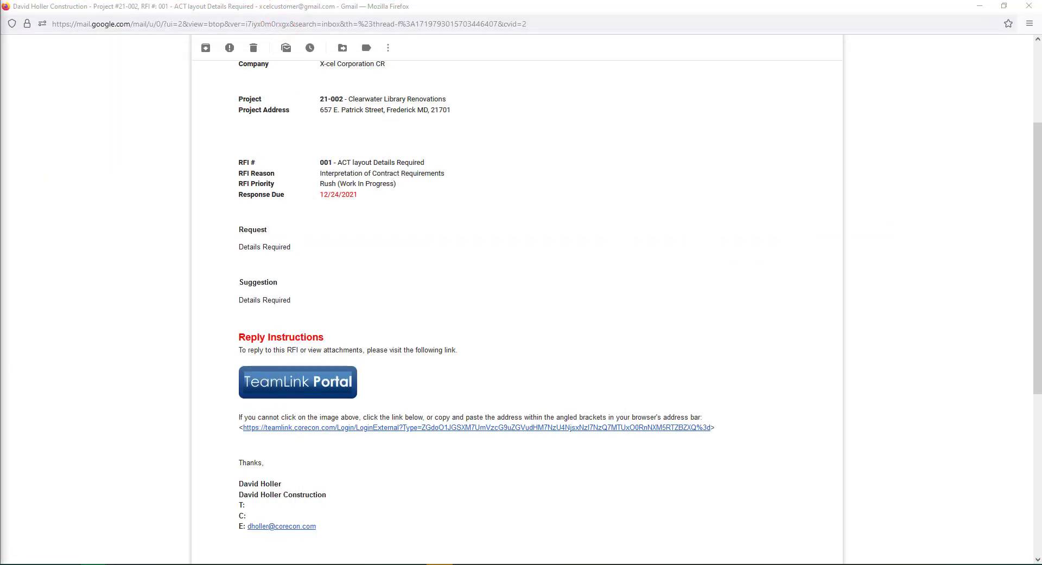
drag(448, 9, 0, 55)
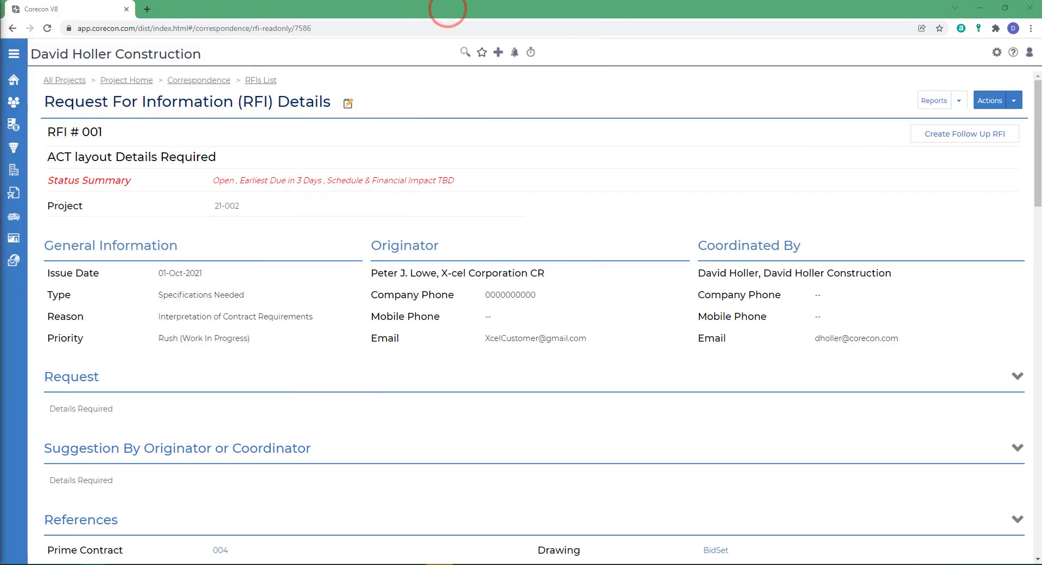
click(256, 83)
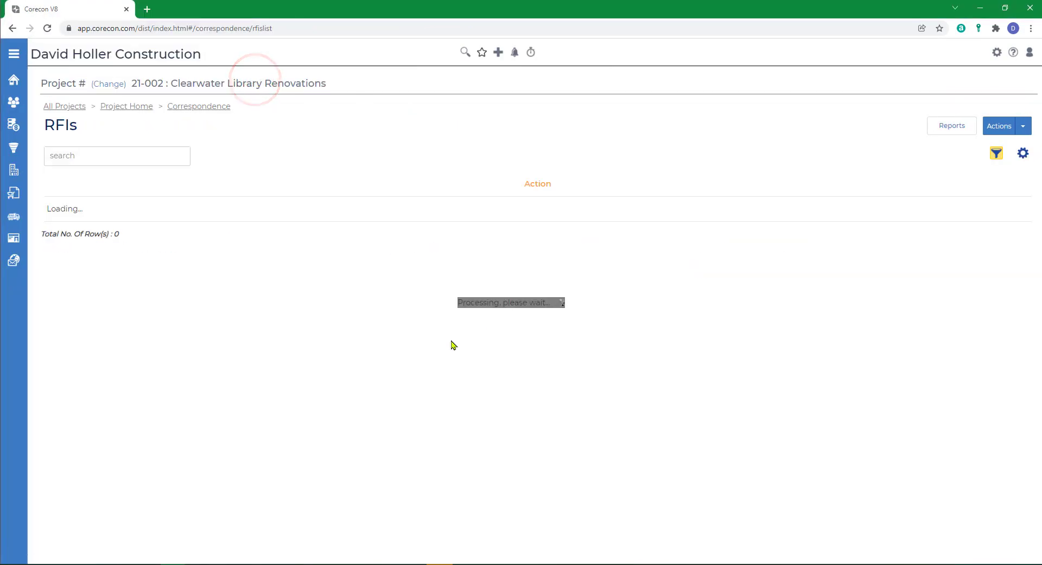
click(71, 208)
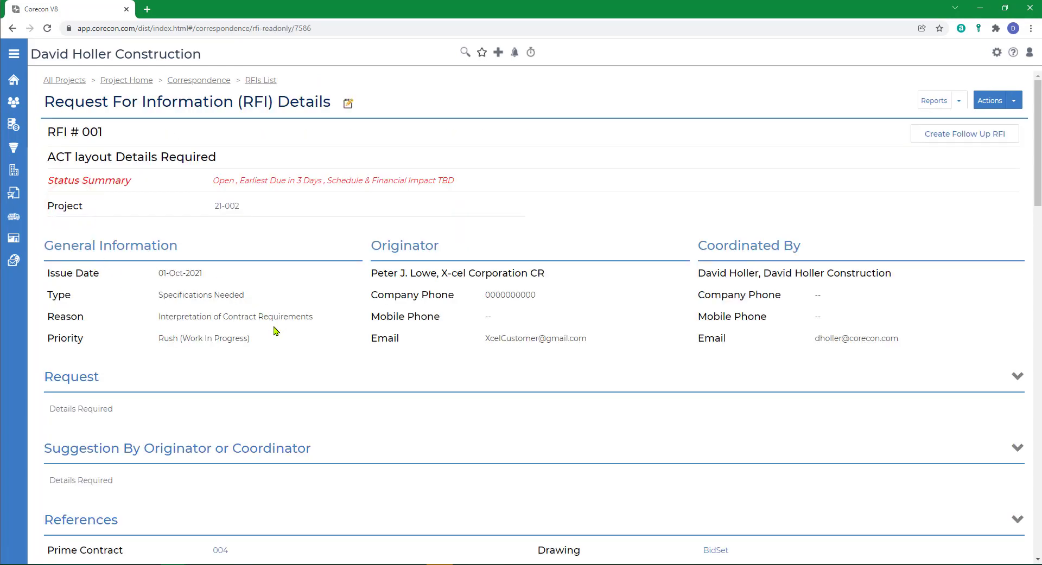
- Examine RFI 001's respondent answers, linked files and files uploaded in the TeamLink Portal, and return to the project home
scroll(274, 331, down, 5)
scroll(274, 331, down, 12)
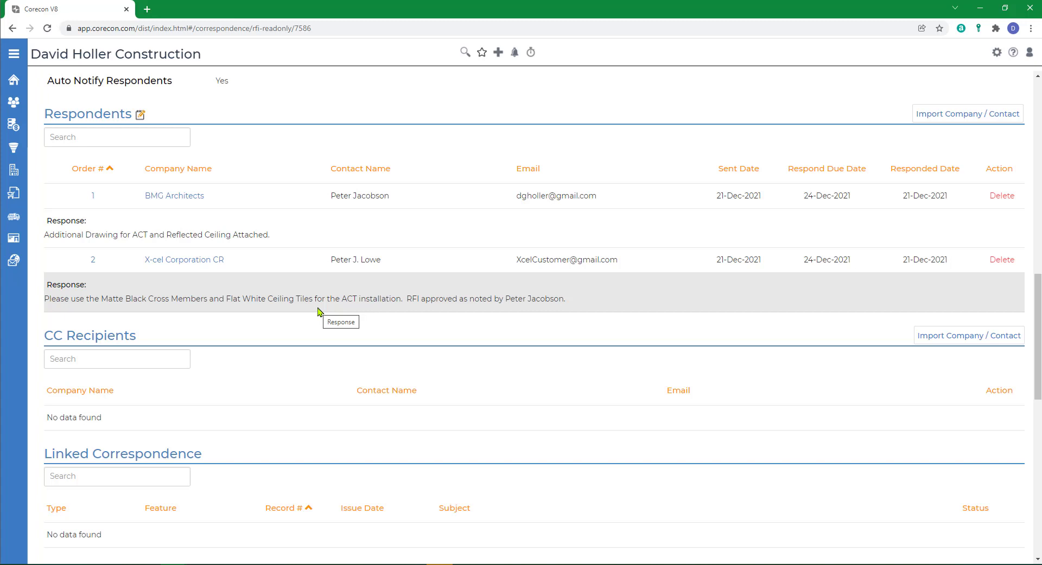
scroll(318, 312, down, 7)
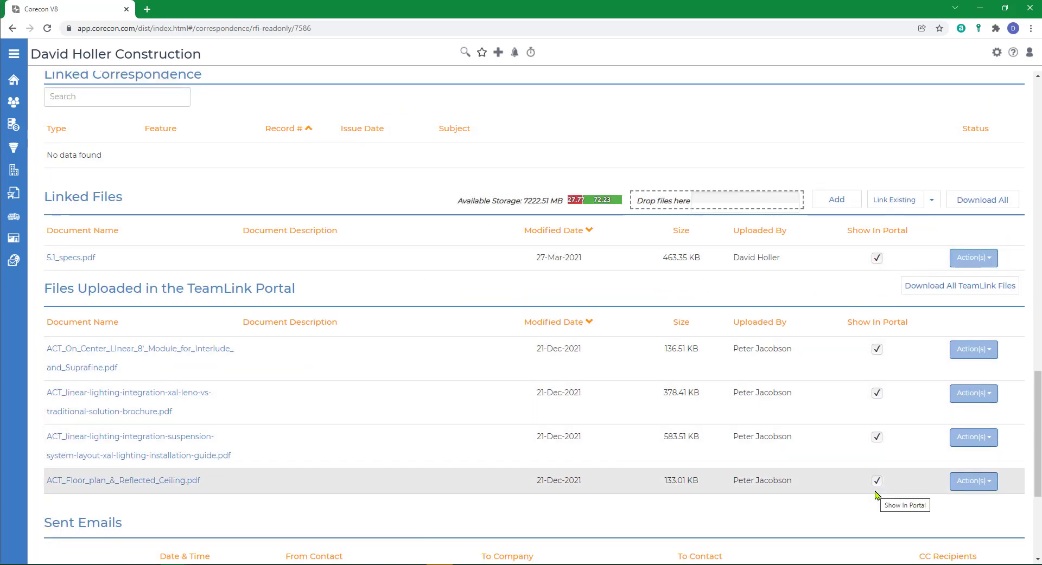
scroll(516, 371, up, 18)
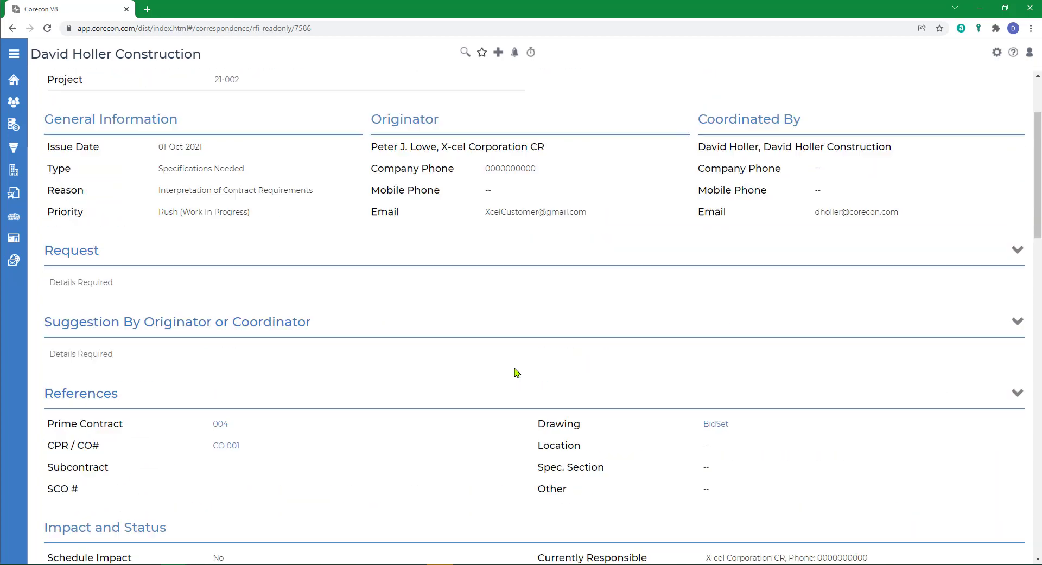
scroll(516, 372, up, 3)
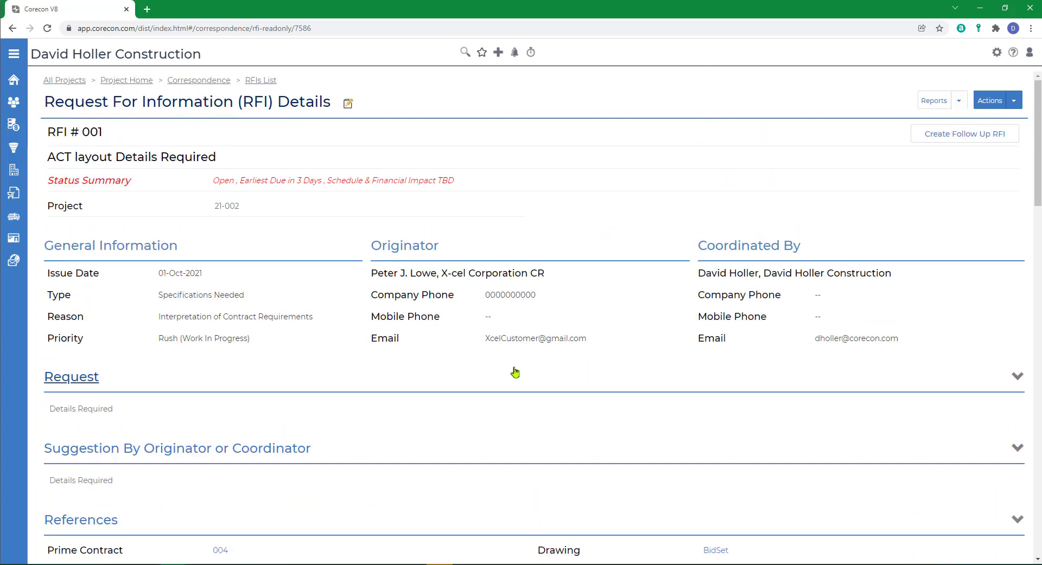
click(127, 84)
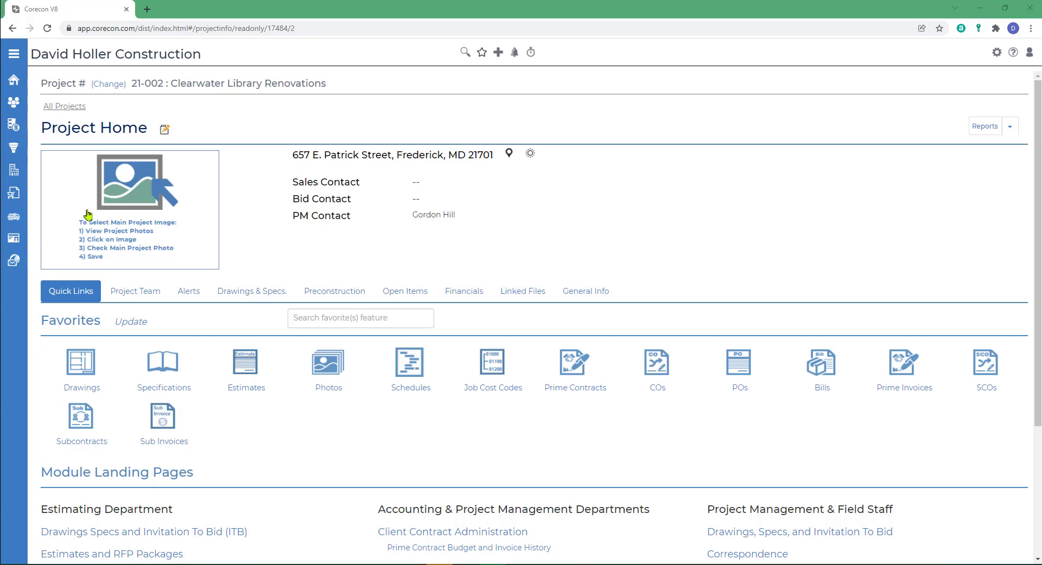
- Open lead E19-001 Baltimore General Hospital -Renovations, examine the Show In Portal setting in its general information, and return to the lead home
mouse_move(16, 173)
click(30, 158)
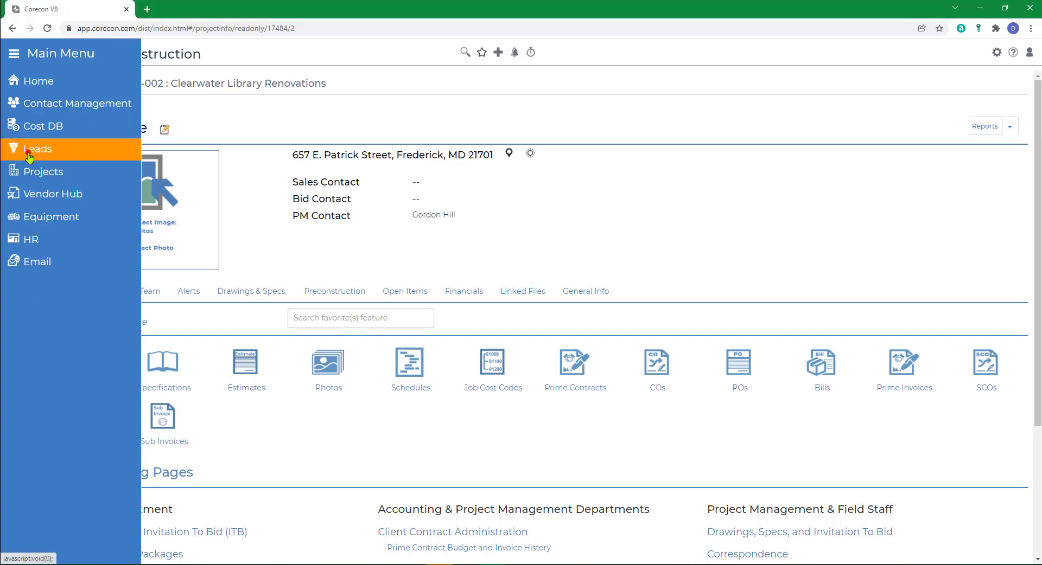
click(225, 154)
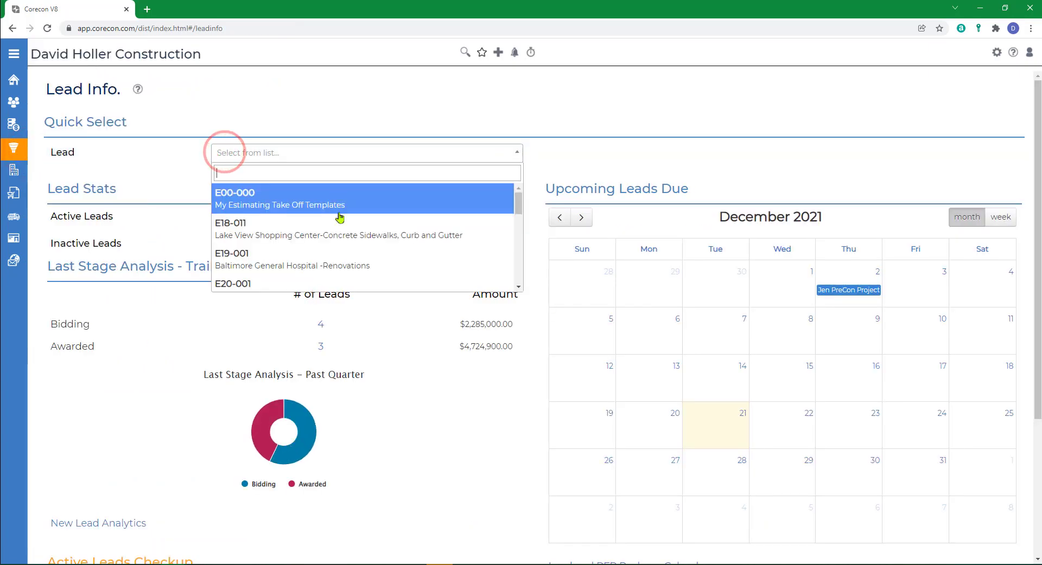
click(266, 259)
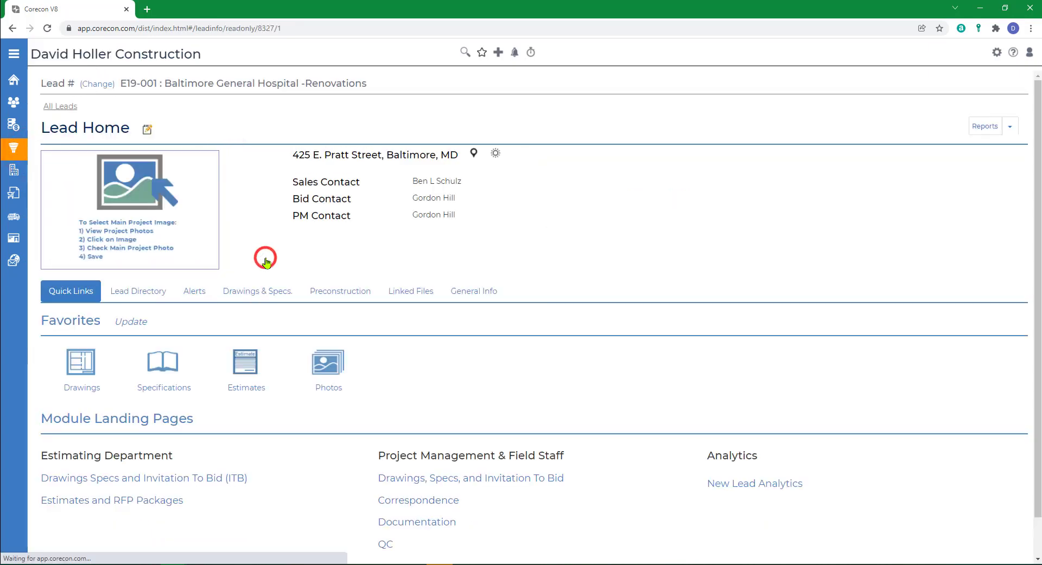
click(147, 130)
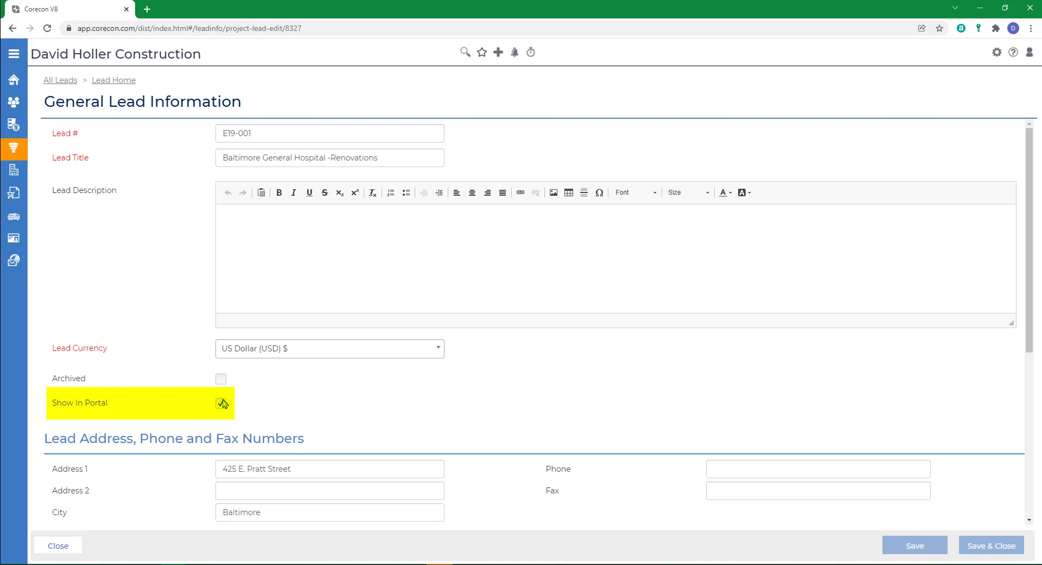
click(108, 82)
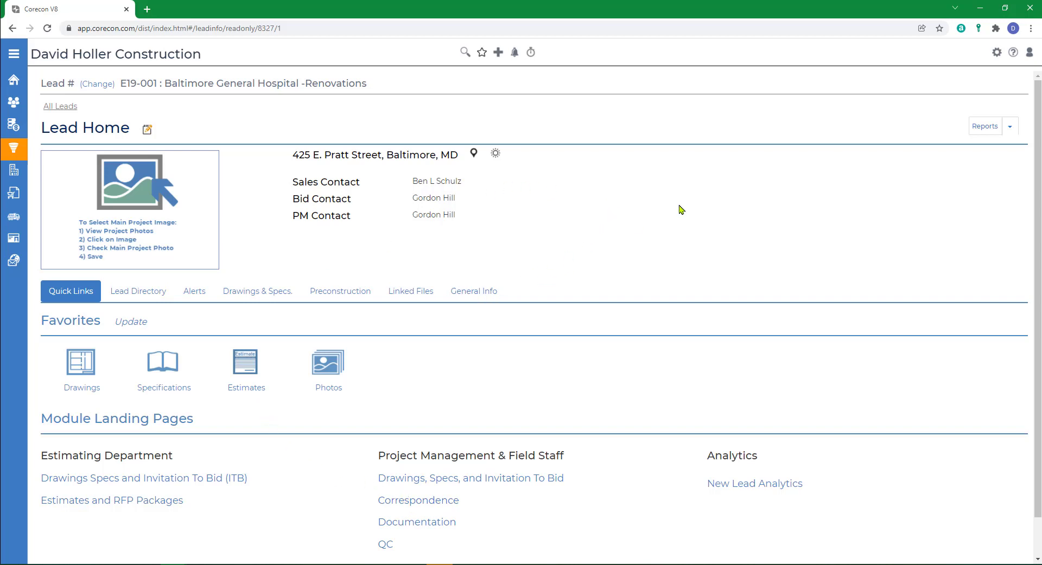
- Open the Corecon help site and examine the TeamLink Portal for Collaboration overview
click(1013, 52)
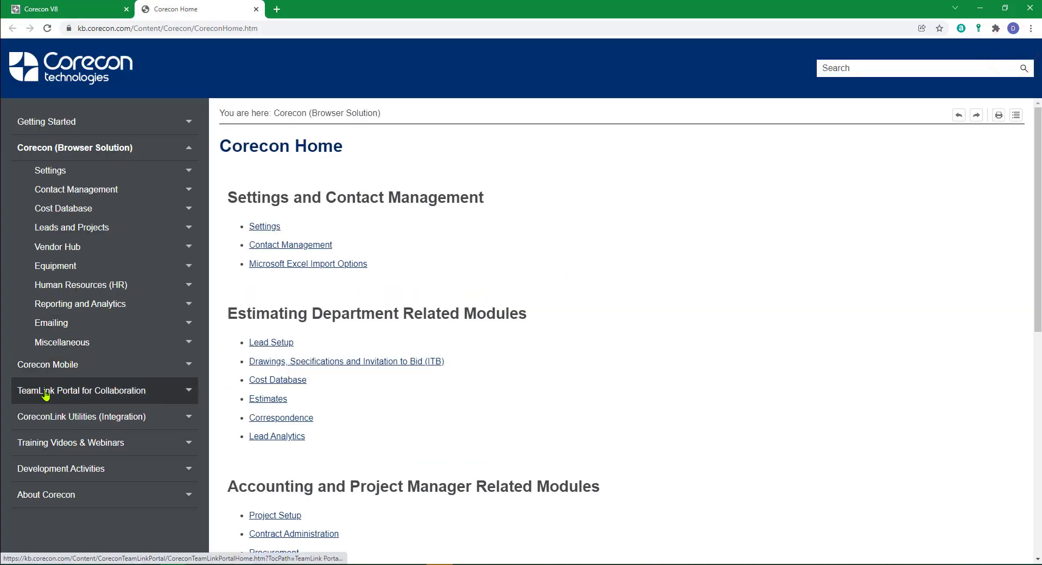
click(45, 397)
scroll(604, 374, down, 2)
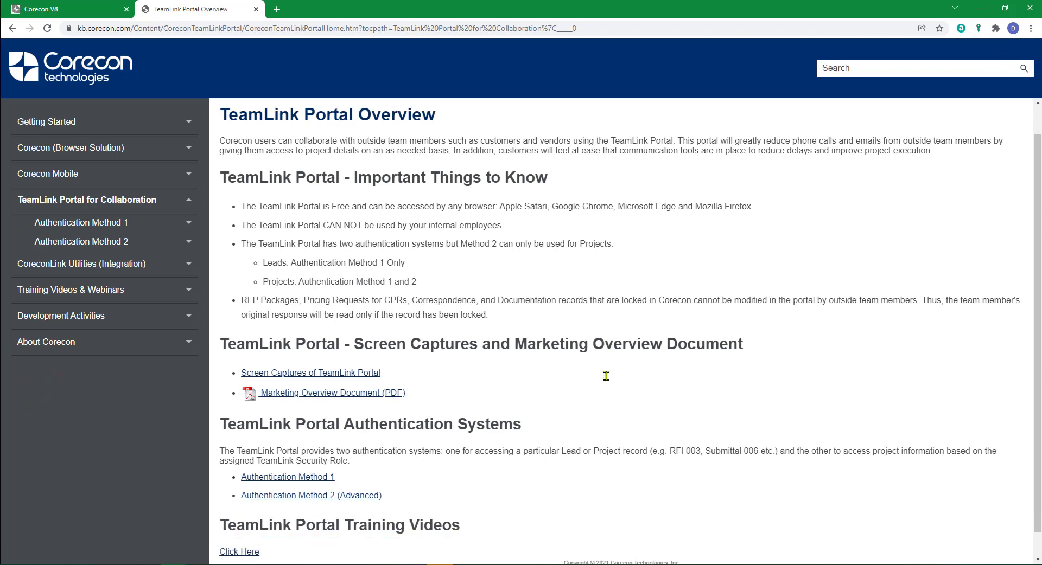